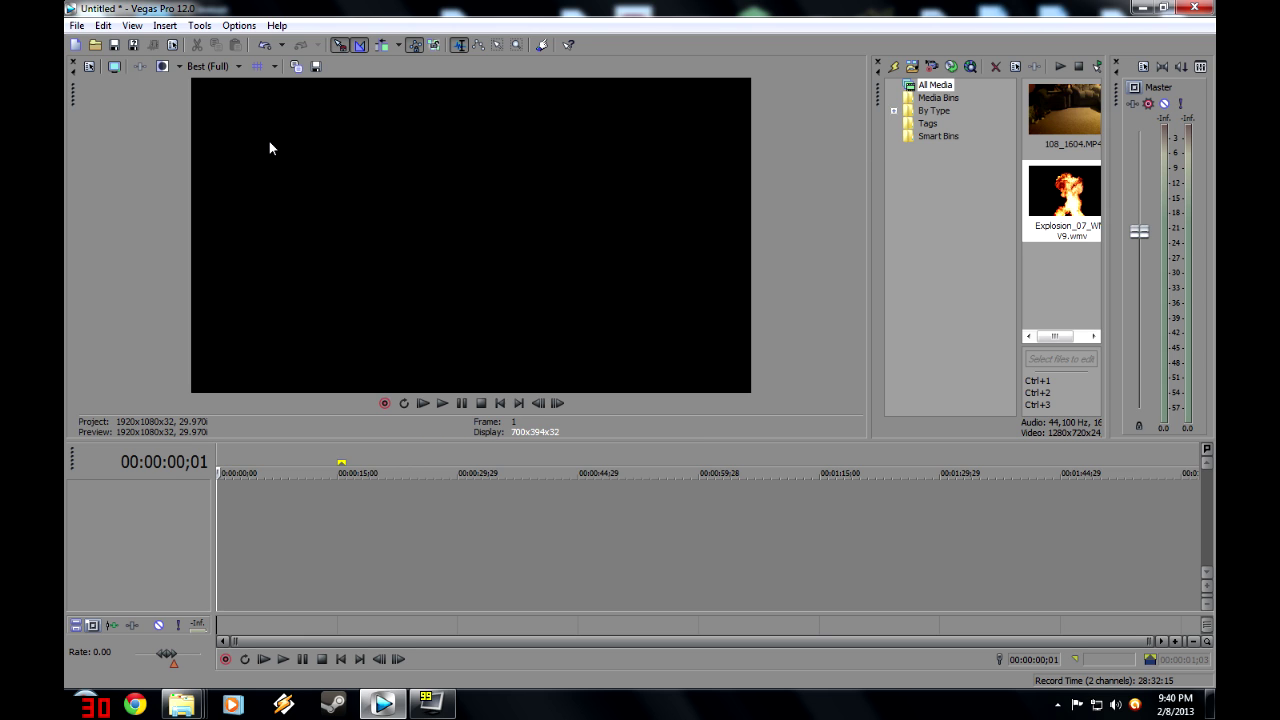
Place the living-room footage 108_1604.MP4 at the start of the timeline.
click(1078, 181)
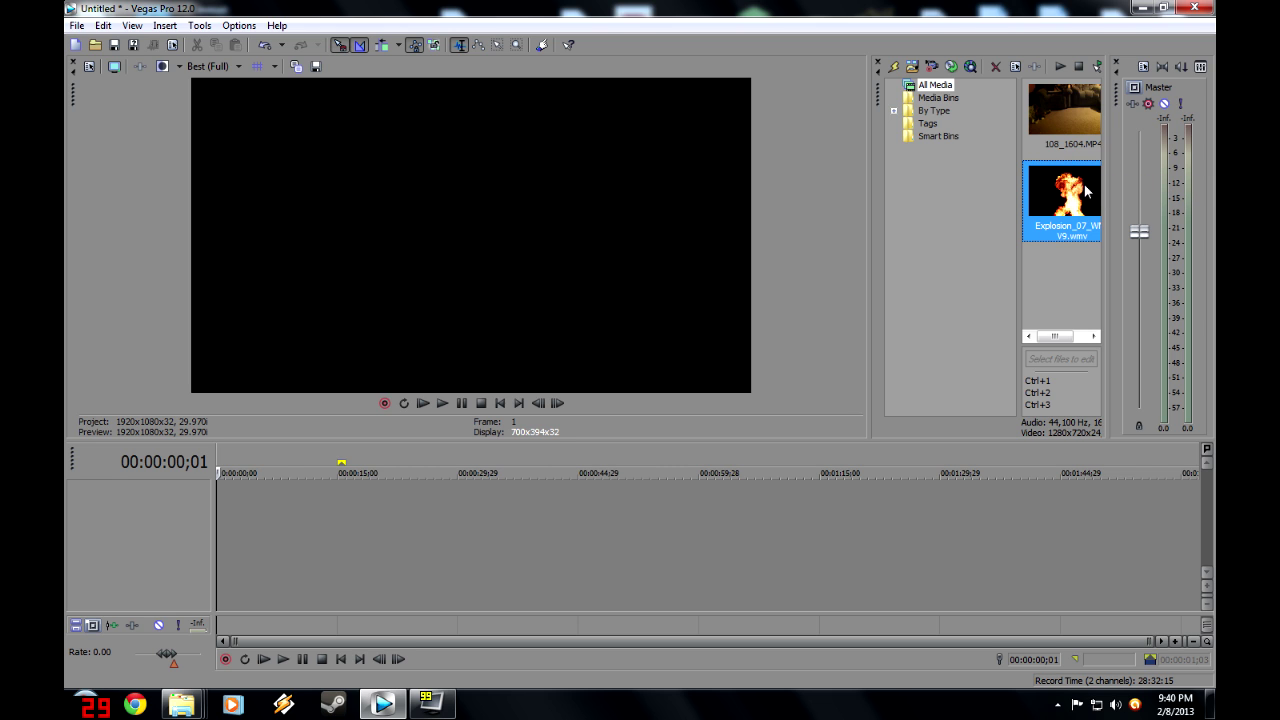
click(1067, 133)
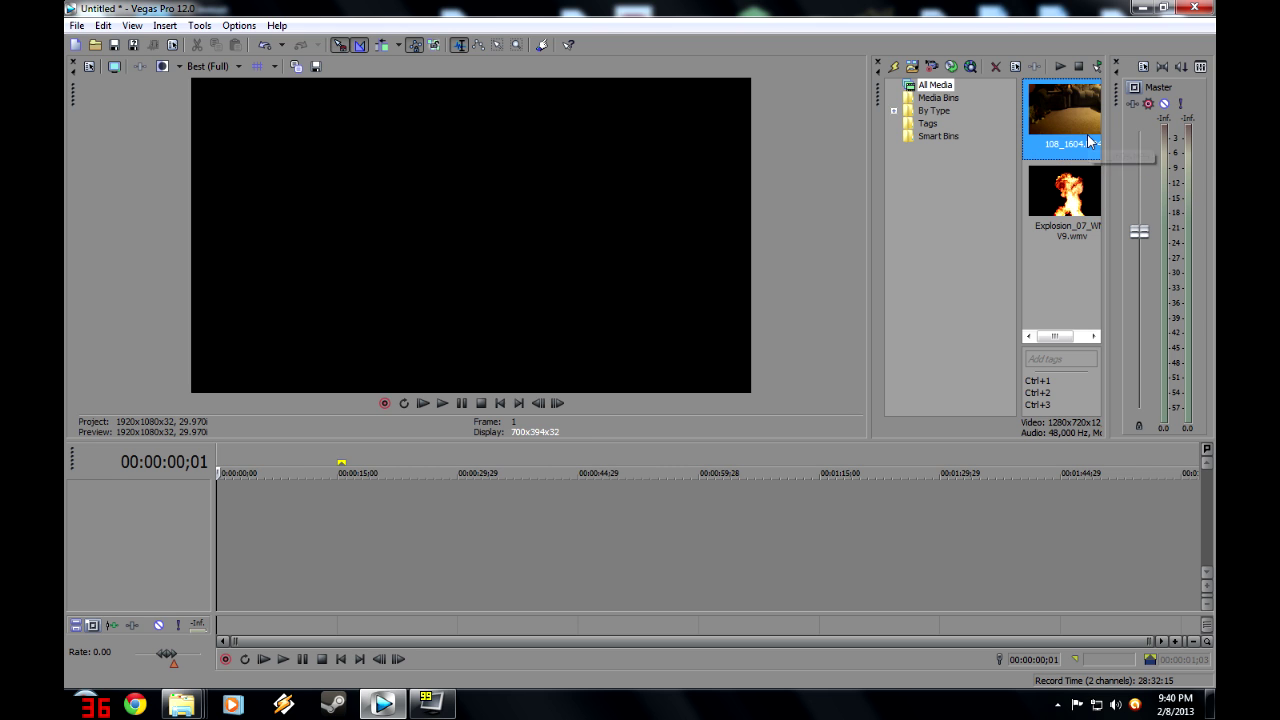
click(1065, 213)
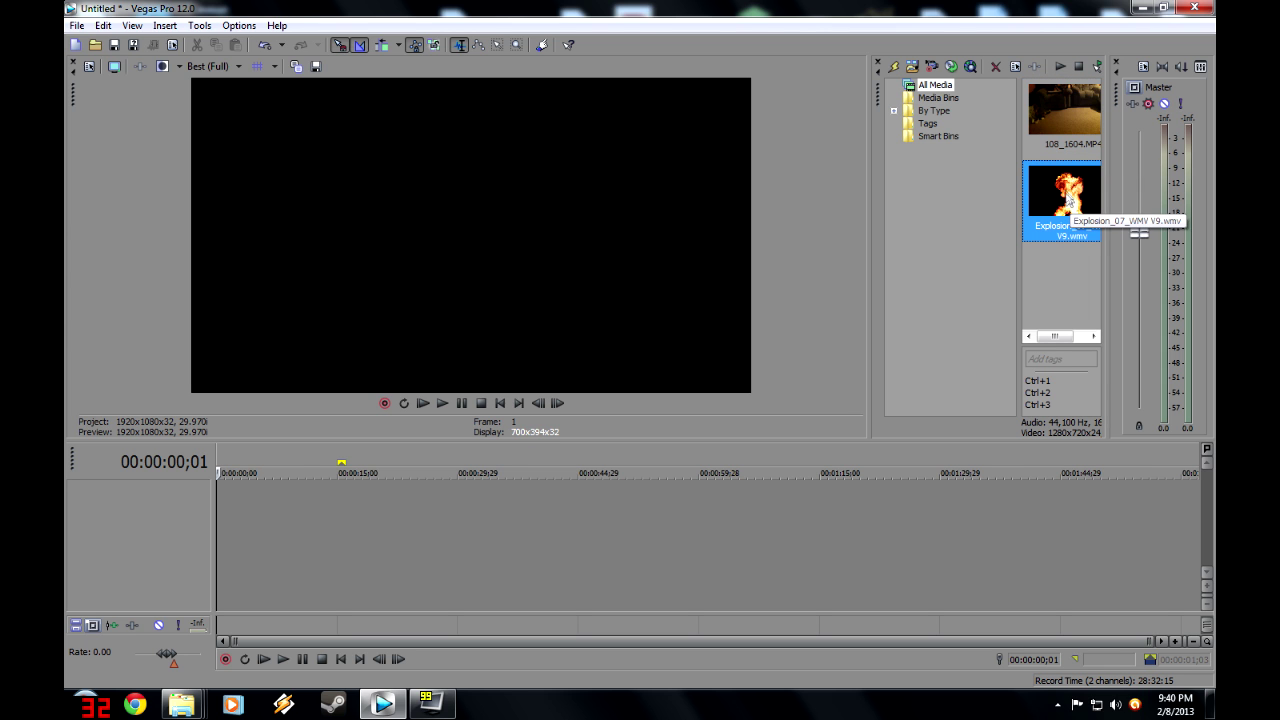
drag(1064, 104, 219, 509)
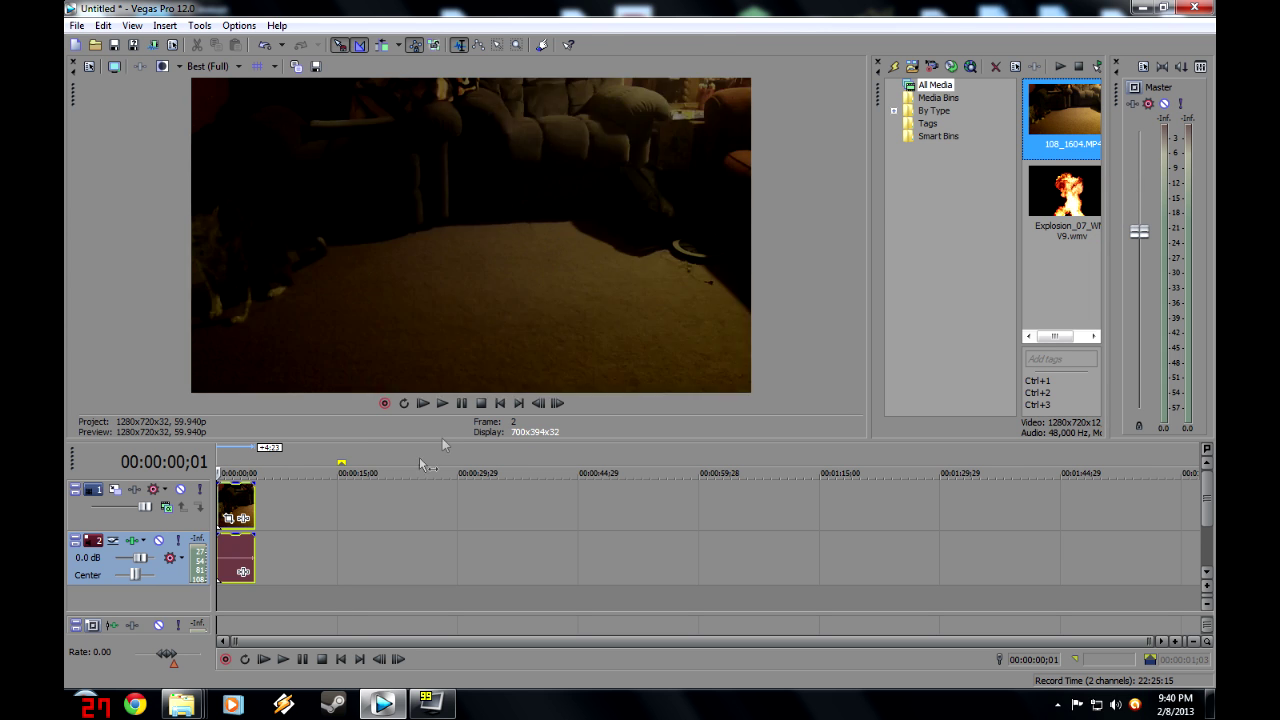
Insert a new video track and drop the explosion clip onto it at the start.
click(318, 499)
right_click(318, 499)
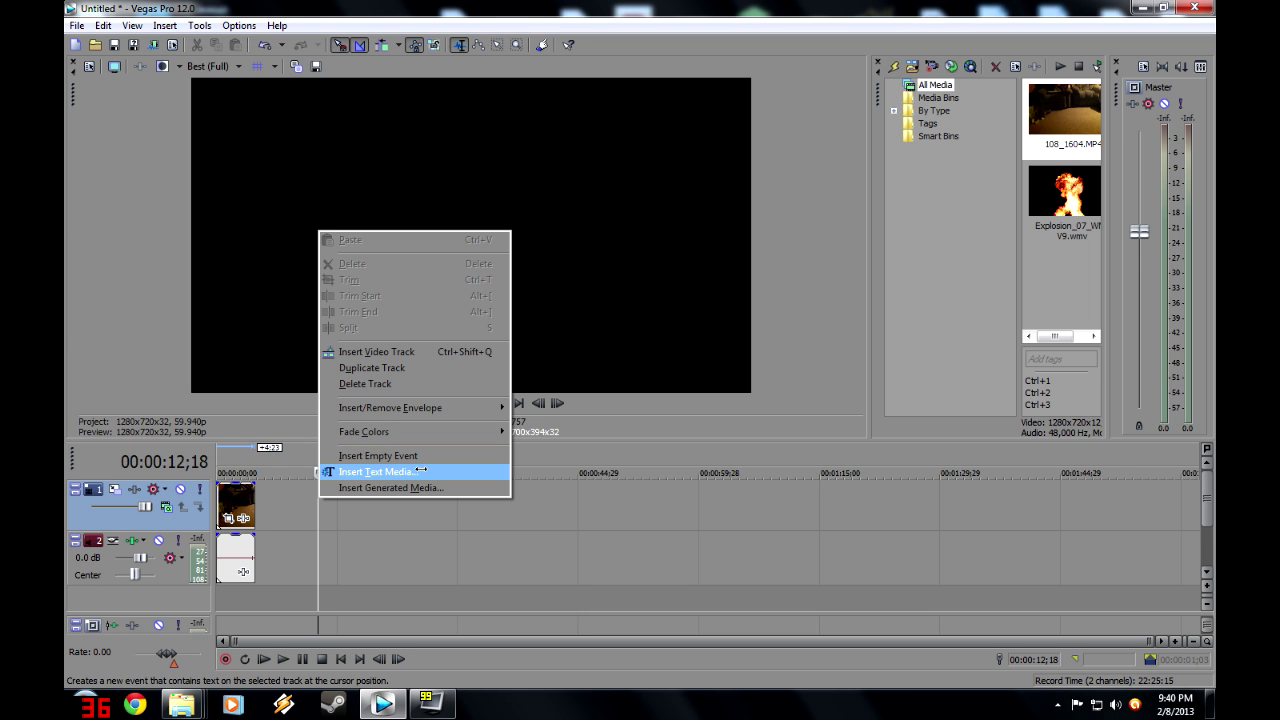
click(486, 351)
drag(1062, 220, 195, 462)
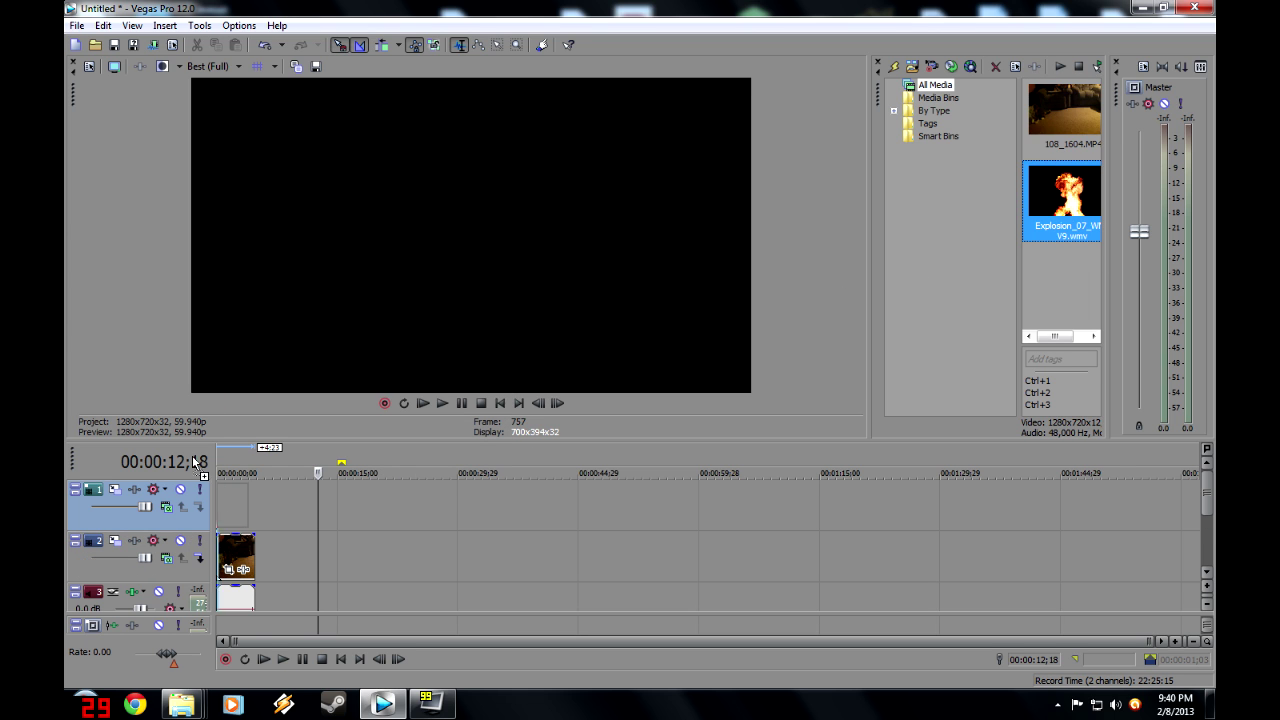
drag(225, 518, 233, 543)
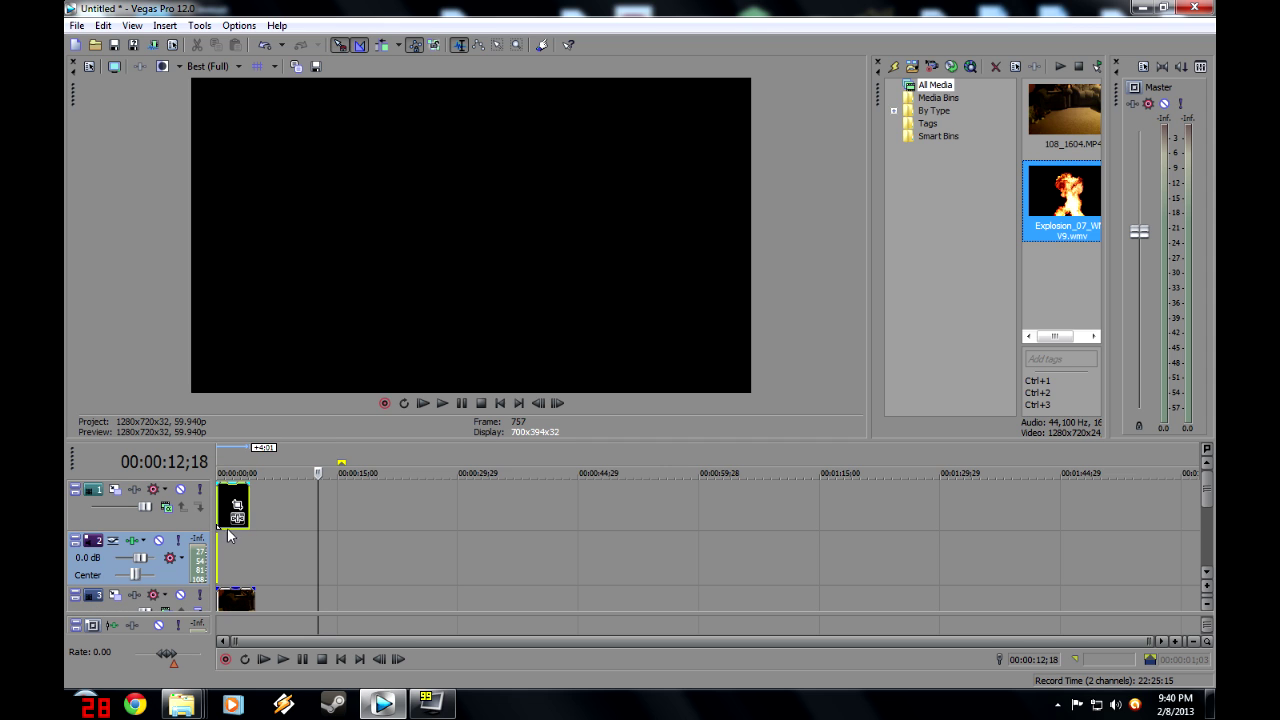
drag(232, 502, 223, 541)
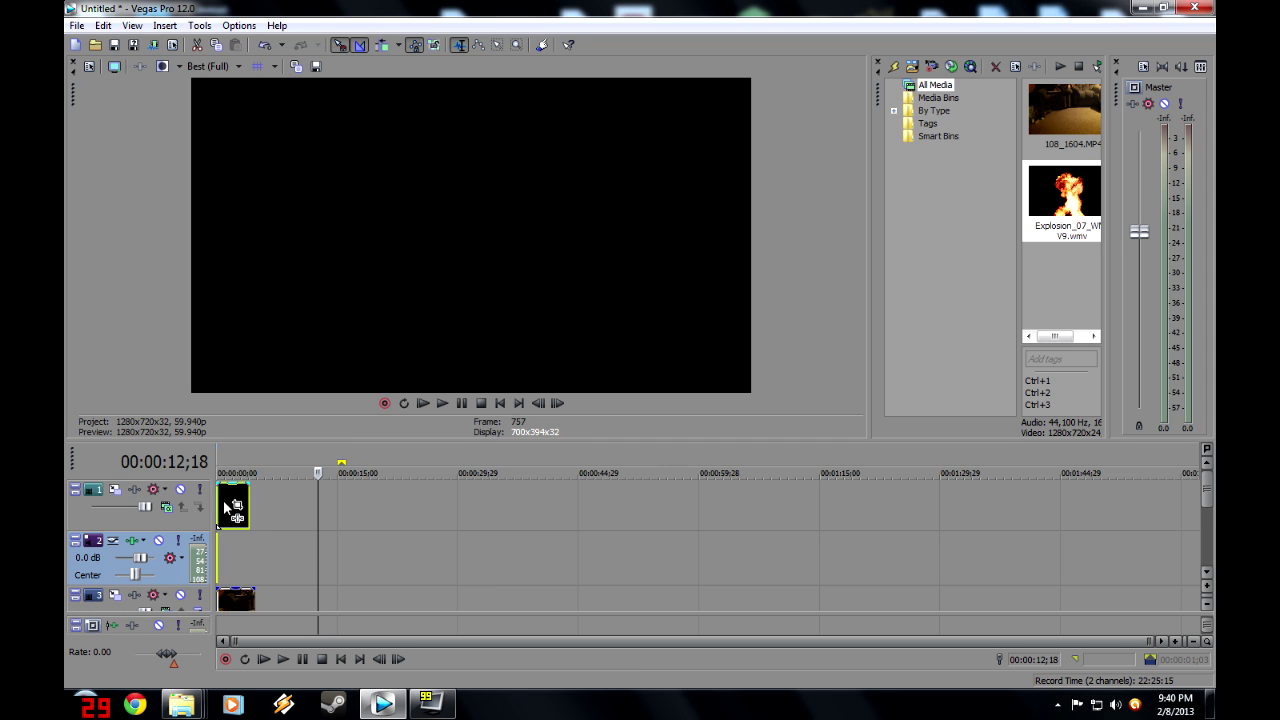
Reorder the tracks, enlarge the timeline area, and delete the empty audio track.
drag(92, 521, 143, 562)
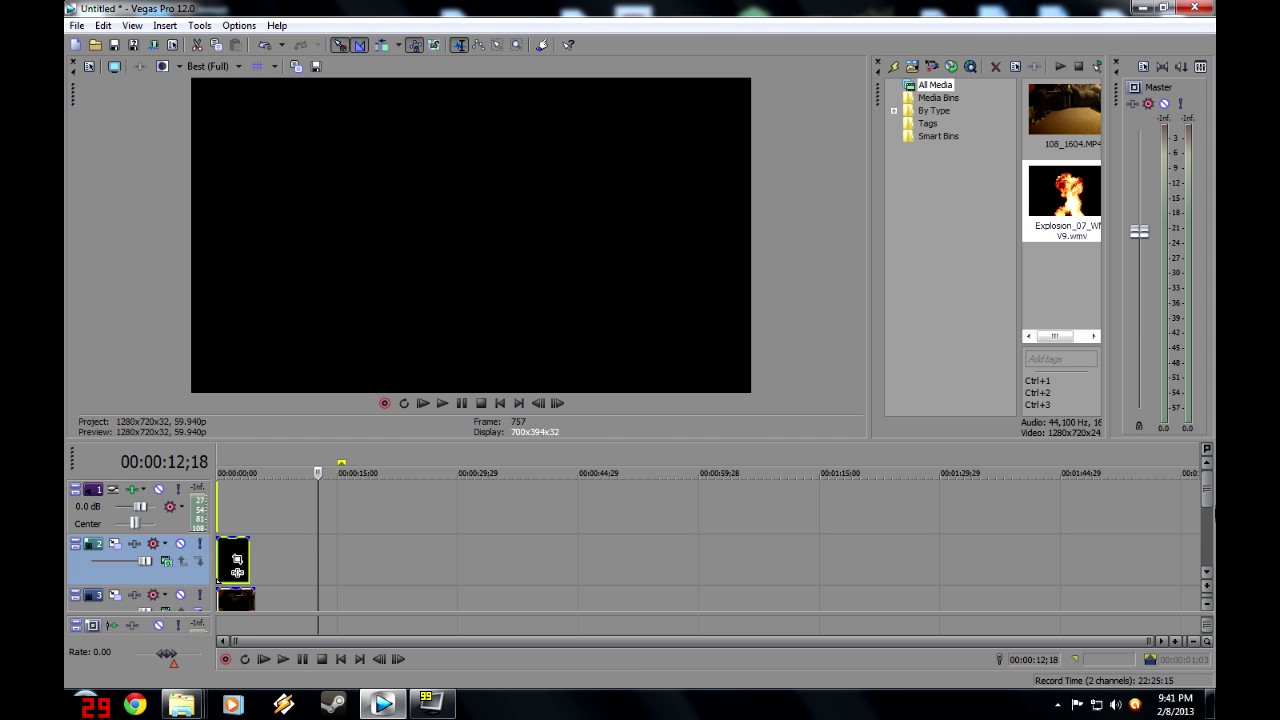
drag(1204, 517, 1204, 533)
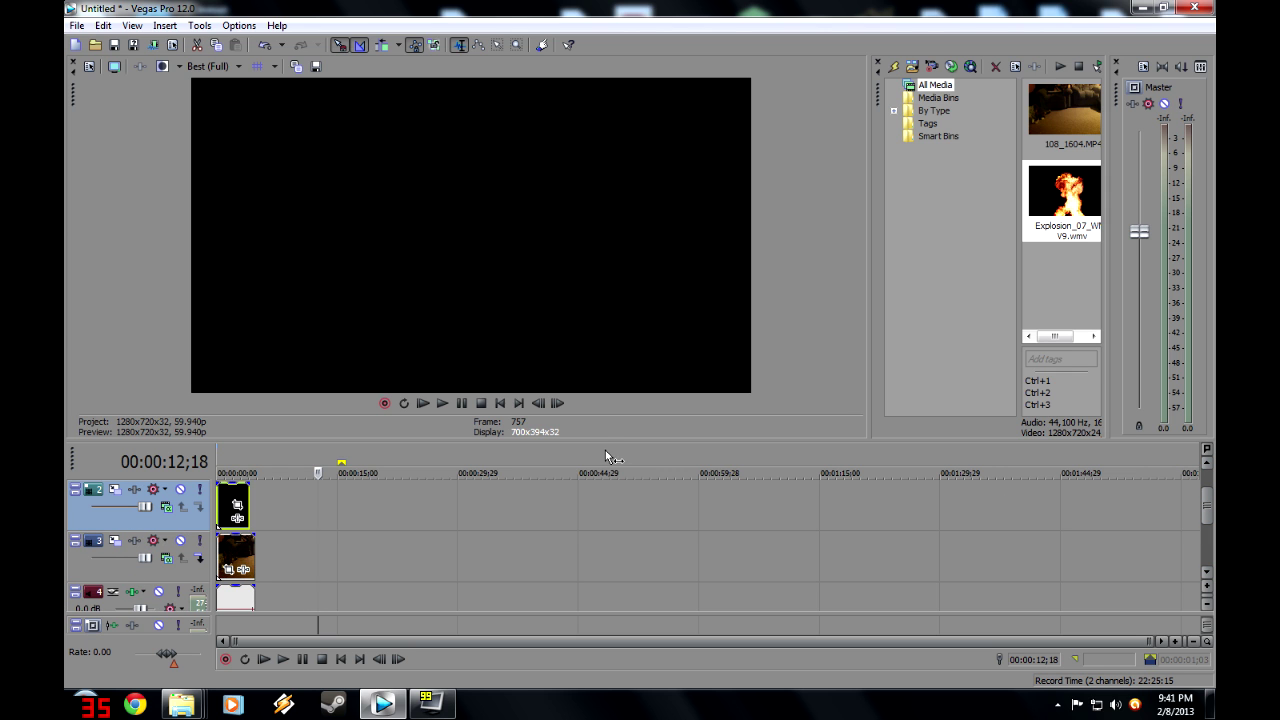
drag(602, 440, 602, 371)
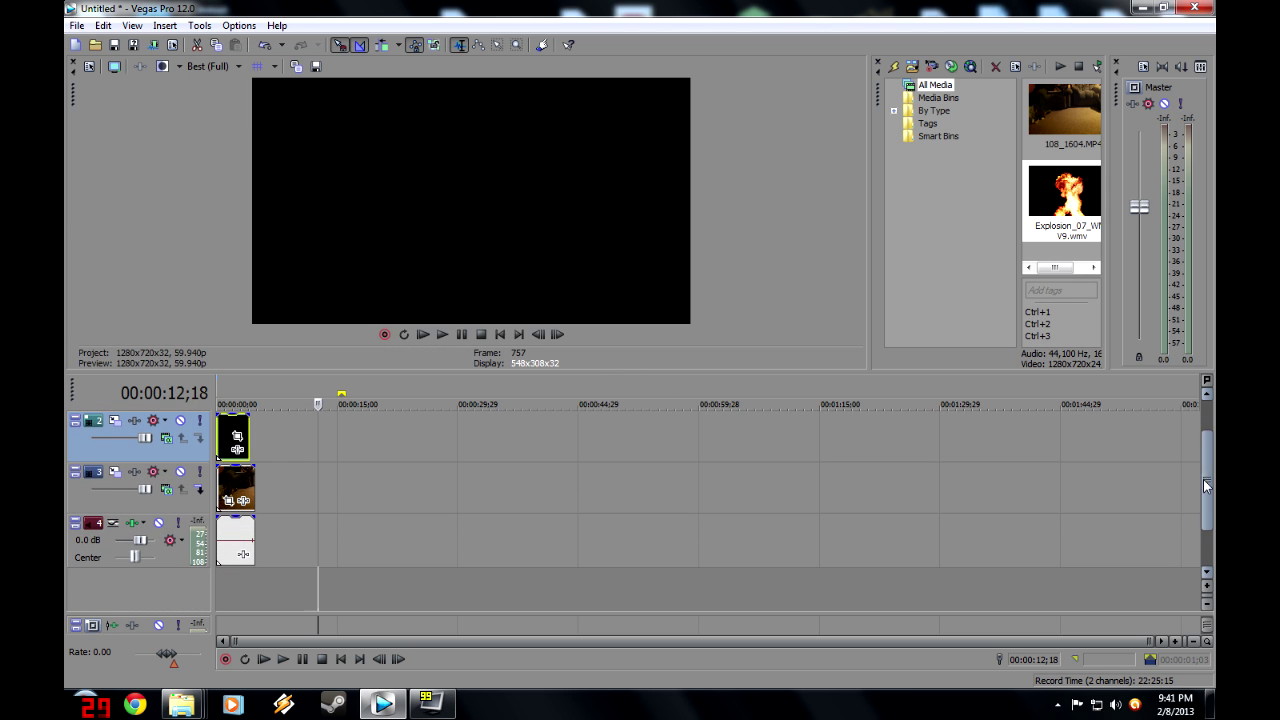
drag(1204, 490, 1203, 472)
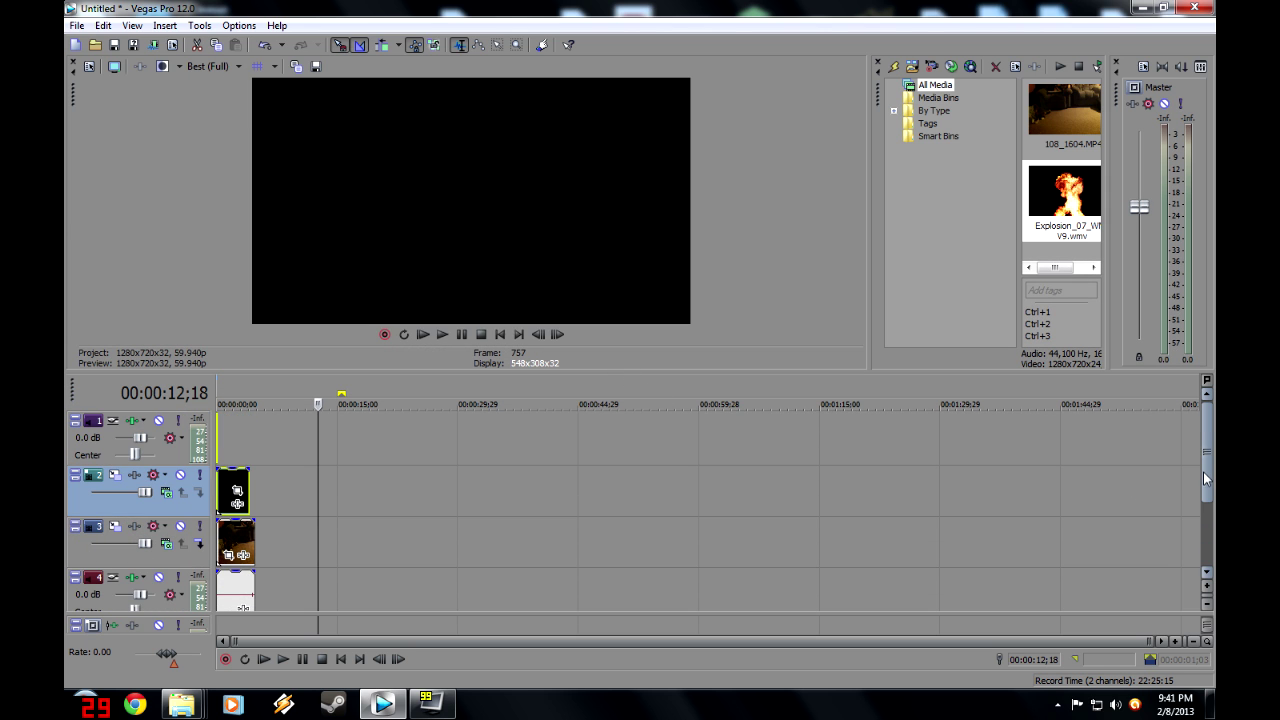
click(176, 455)
key(Delete)
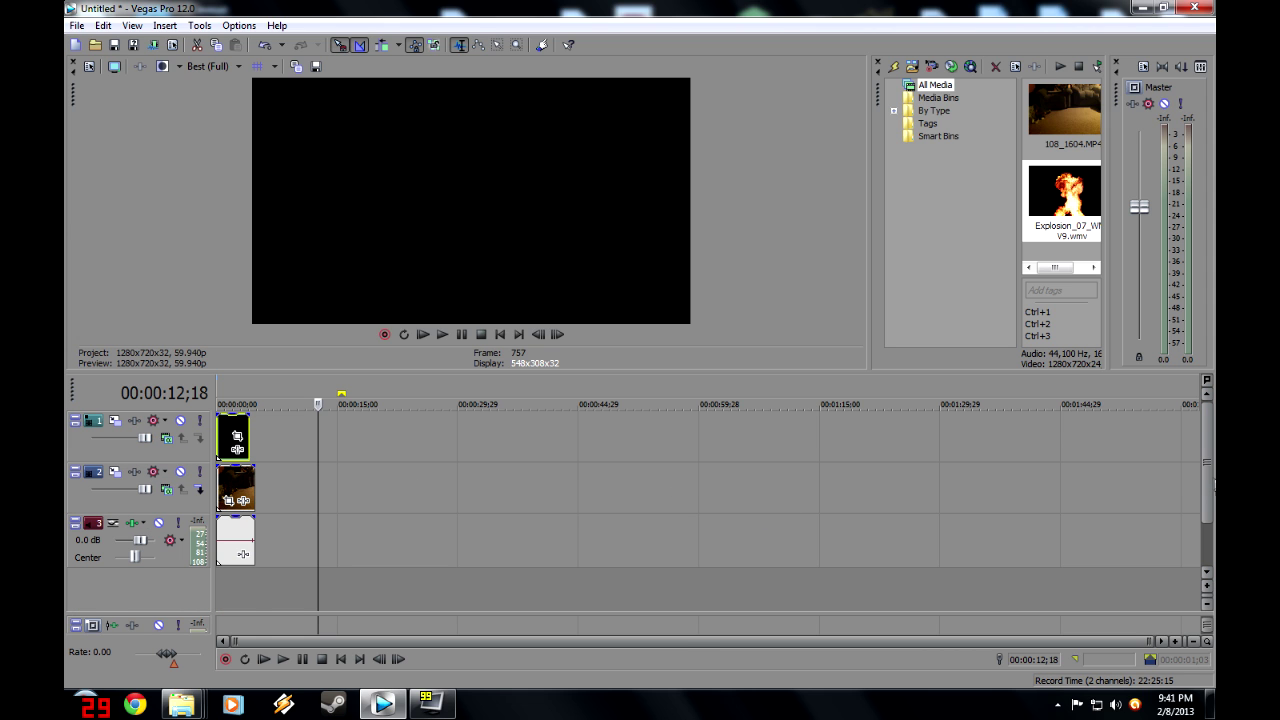
click(1198, 477)
Select the explosion track and play the unblended composite from the start.
key(End)
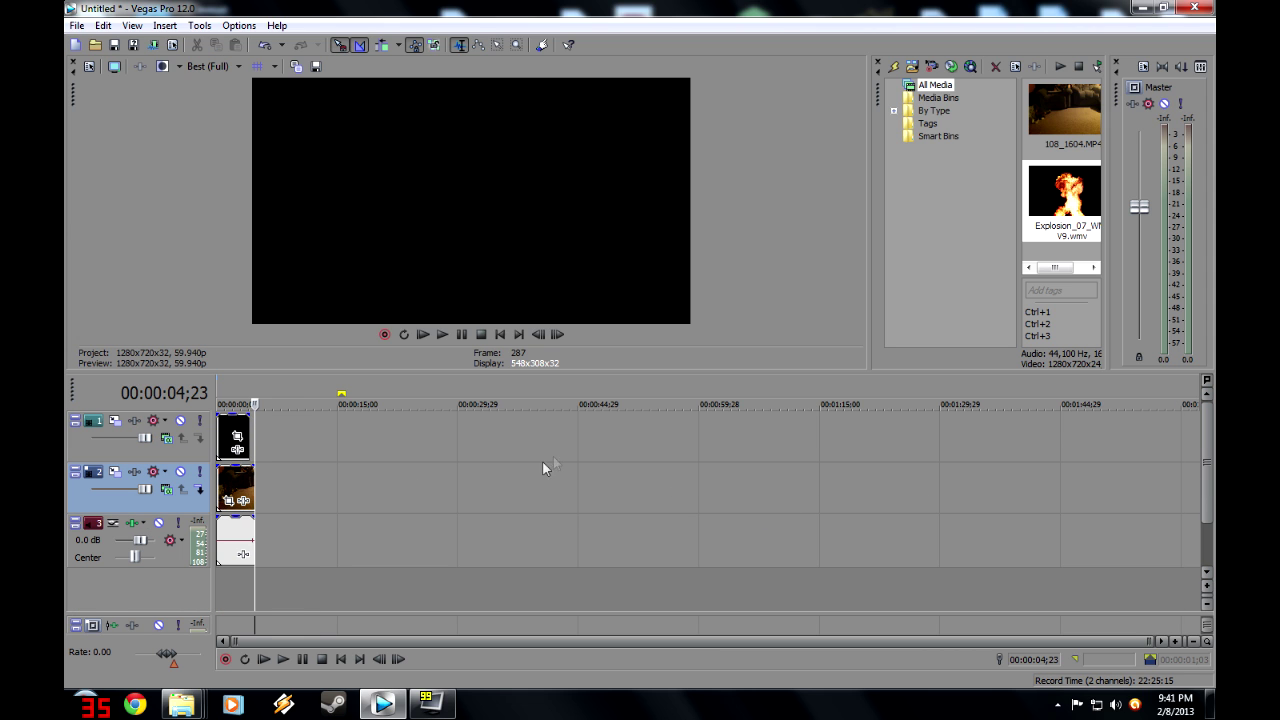
click(238, 449)
key(Home)
key(space)
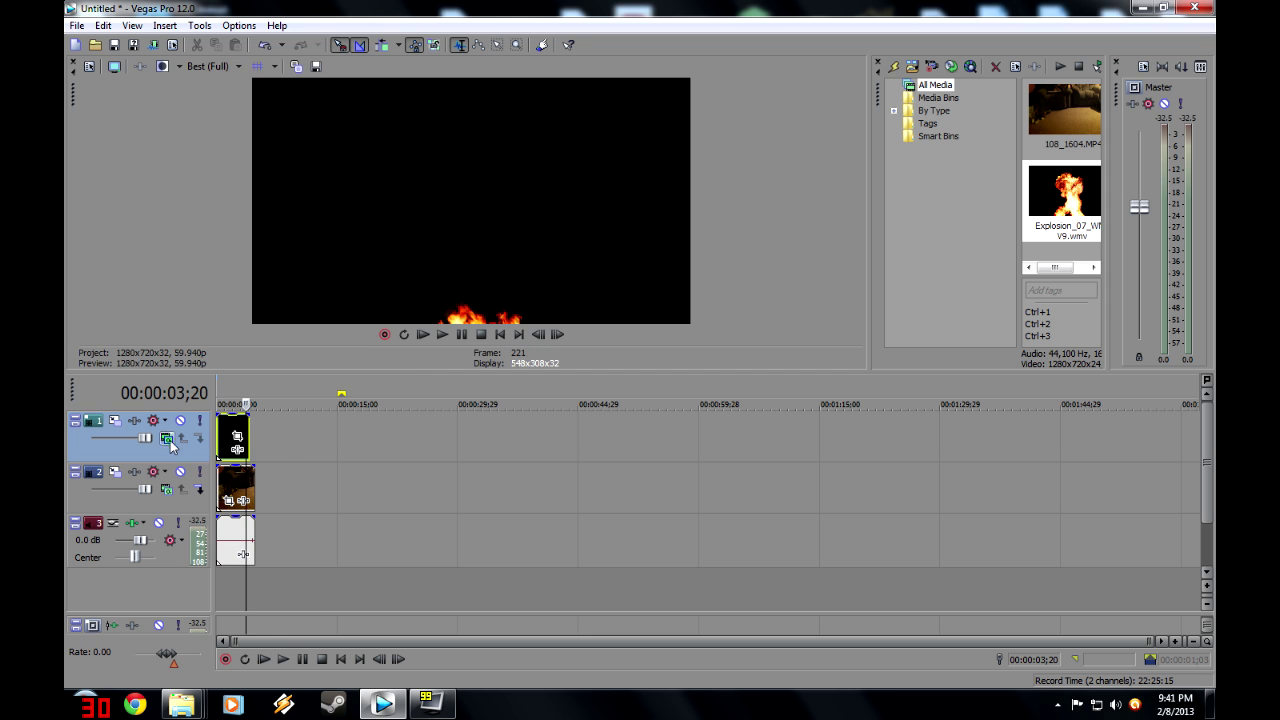
Set the explosion track's compositing mode to Add and preview it from the start.
click(199, 438)
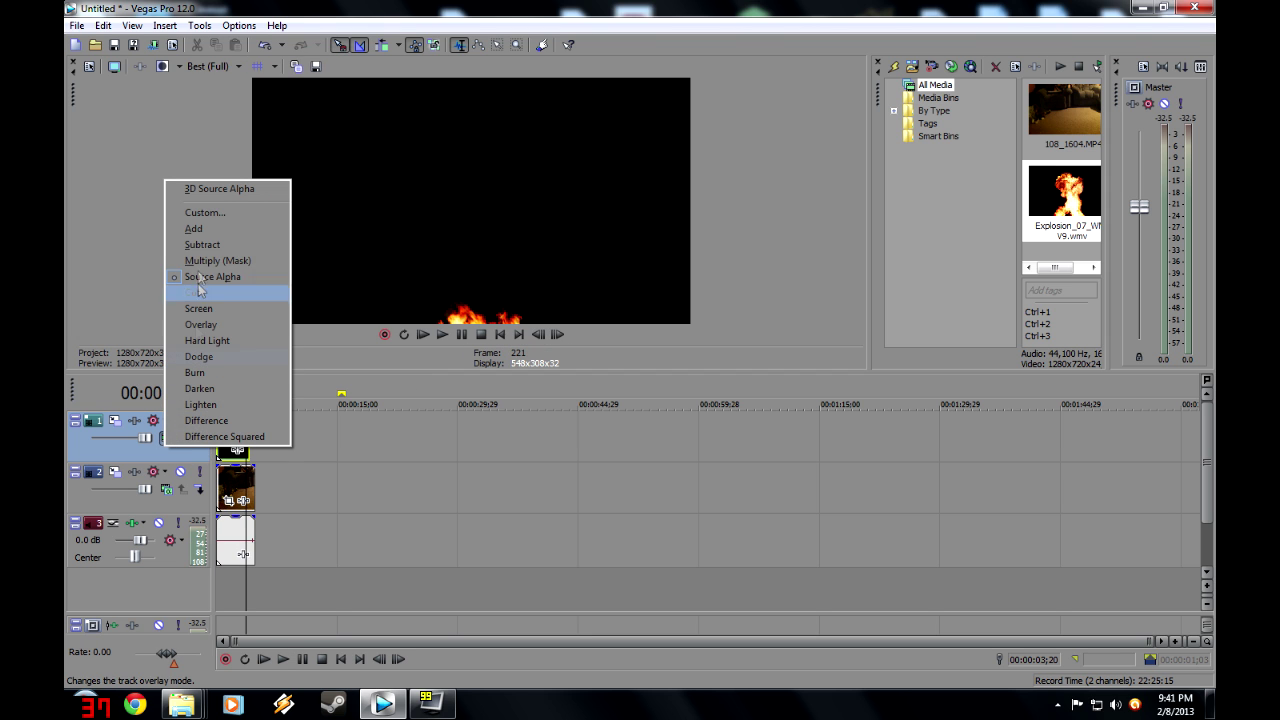
click(222, 229)
click(228, 434)
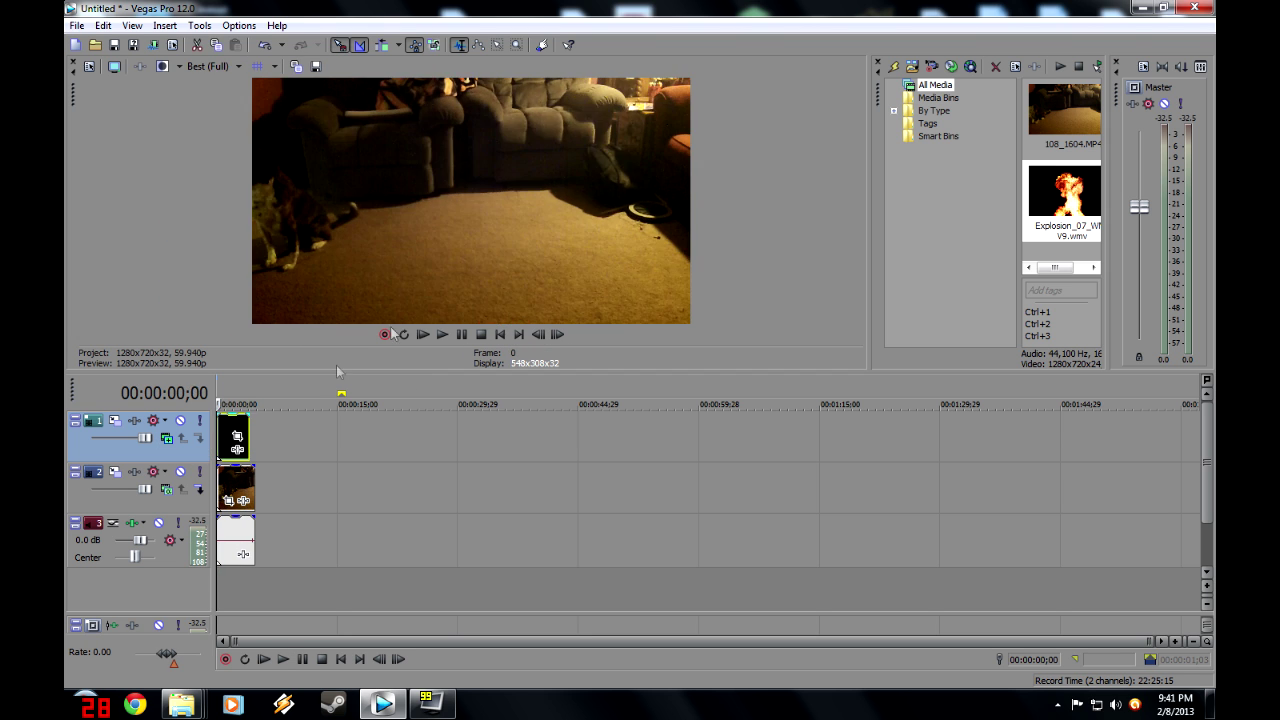
click(443, 334)
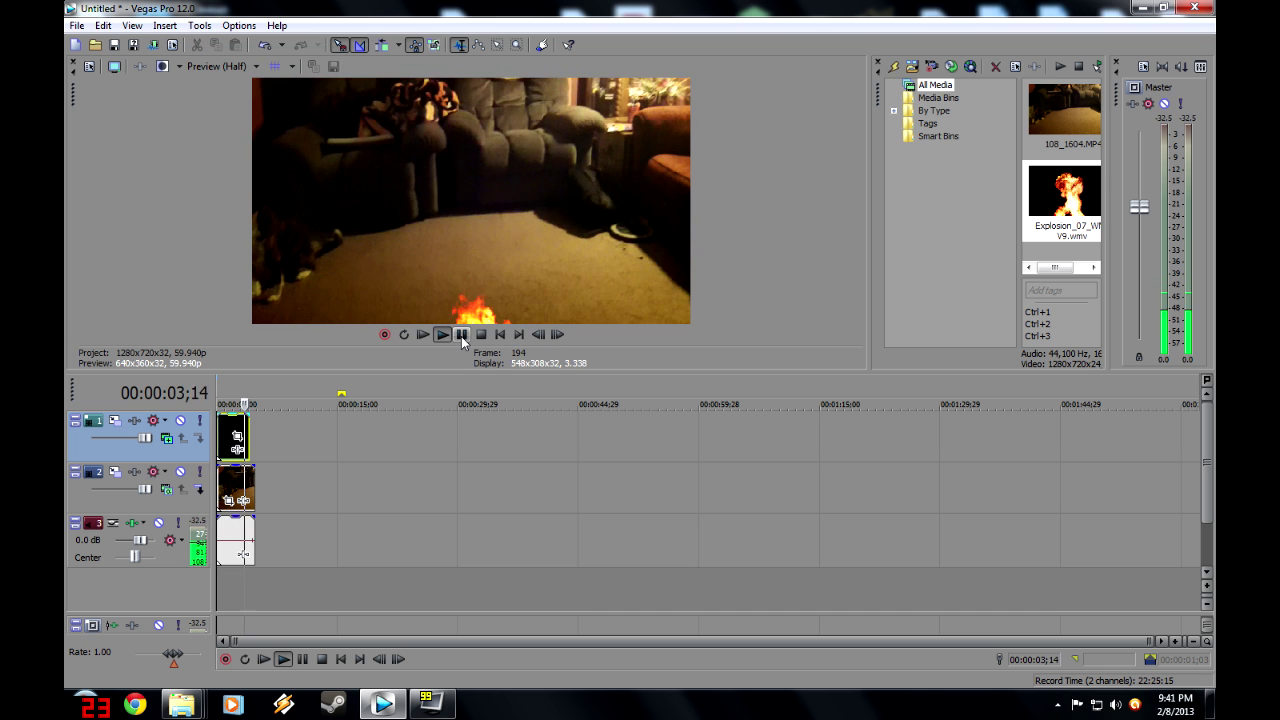
click(218, 66)
Switch preview quality to Draft (Half) and play the composite from the start.
click(222, 174)
click(210, 66)
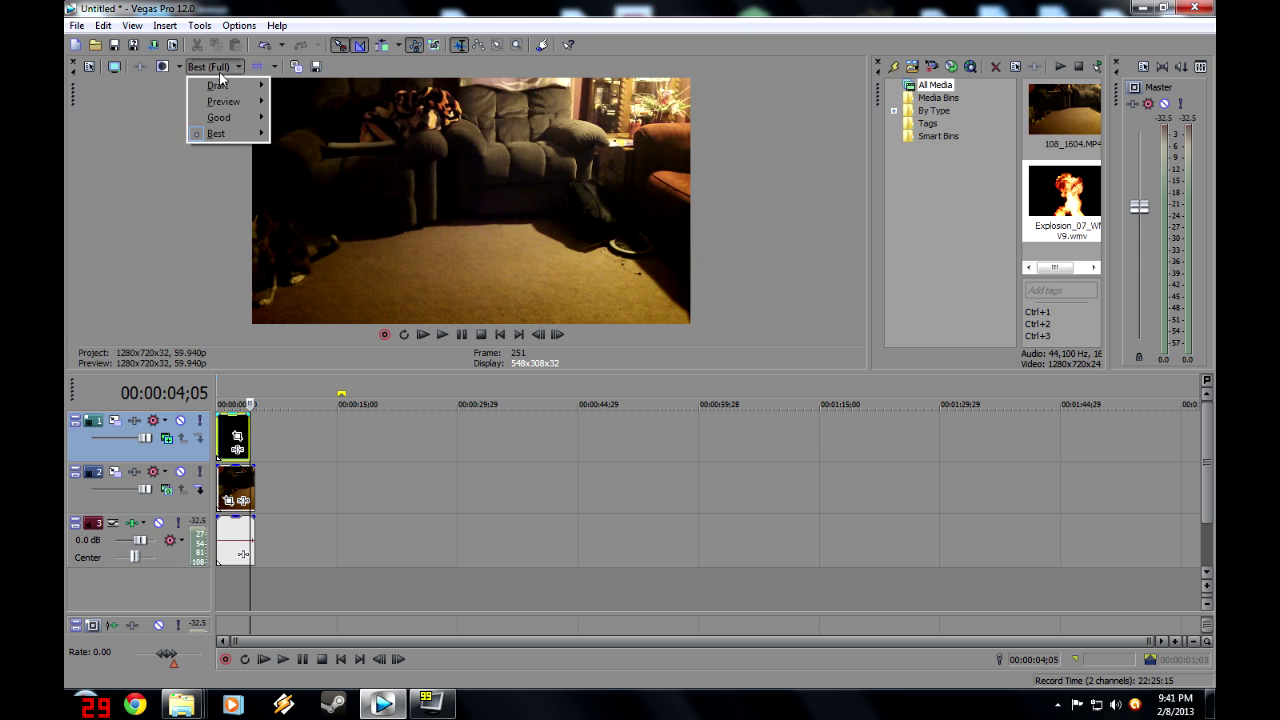
mouse_move(220, 86)
click(300, 118)
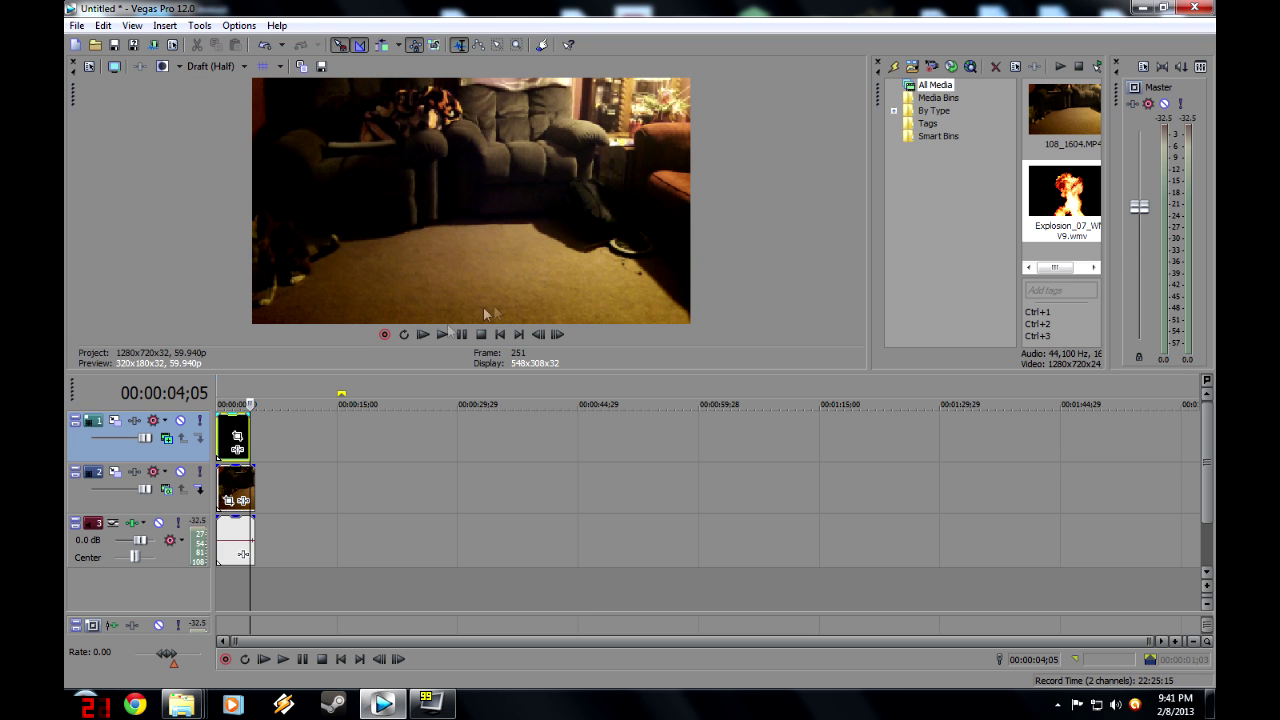
click(220, 428)
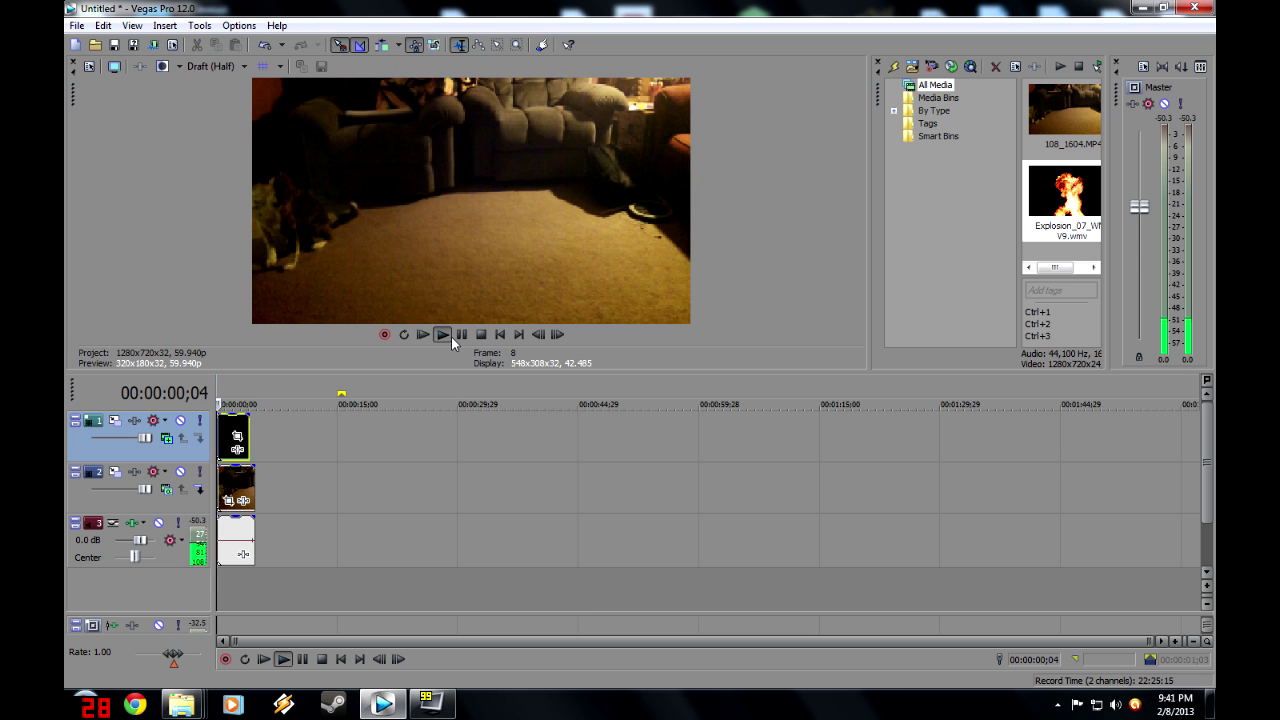
click(447, 335)
click(461, 336)
Lower preview quality to Draft (Quarter) and play the composite through to the end.
click(210, 66)
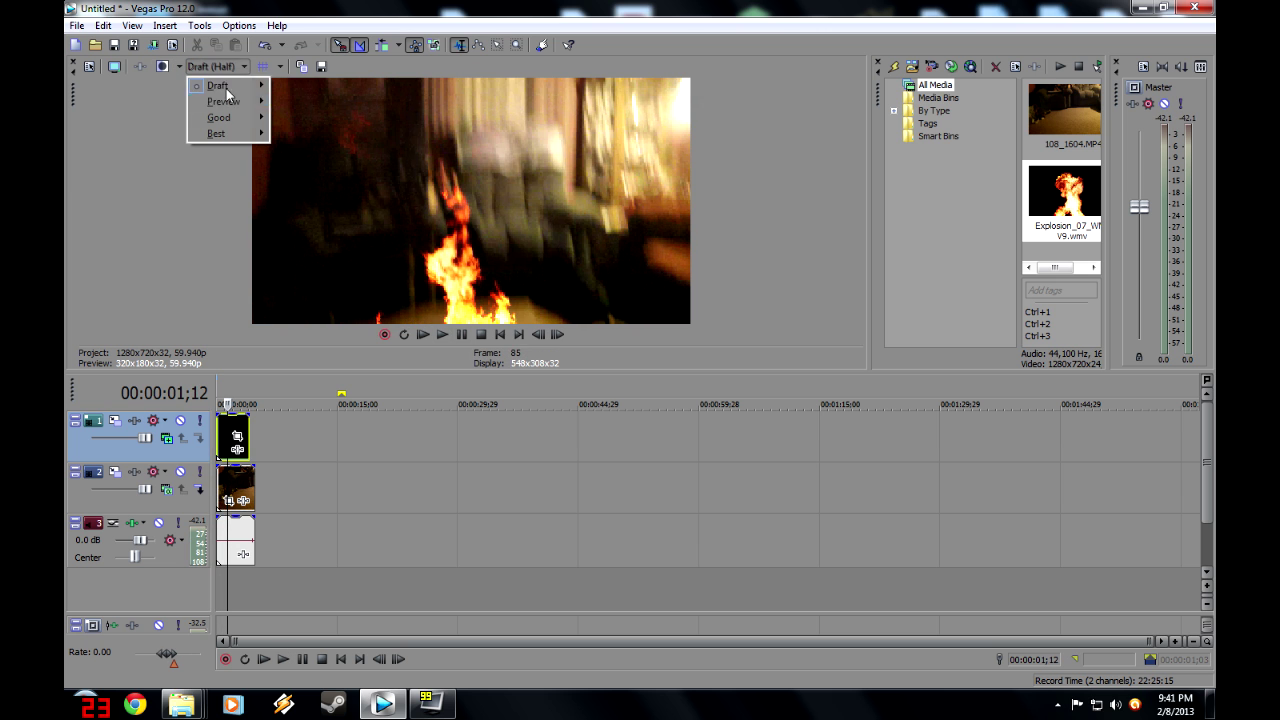
mouse_move(226, 88)
click(305, 134)
click(443, 335)
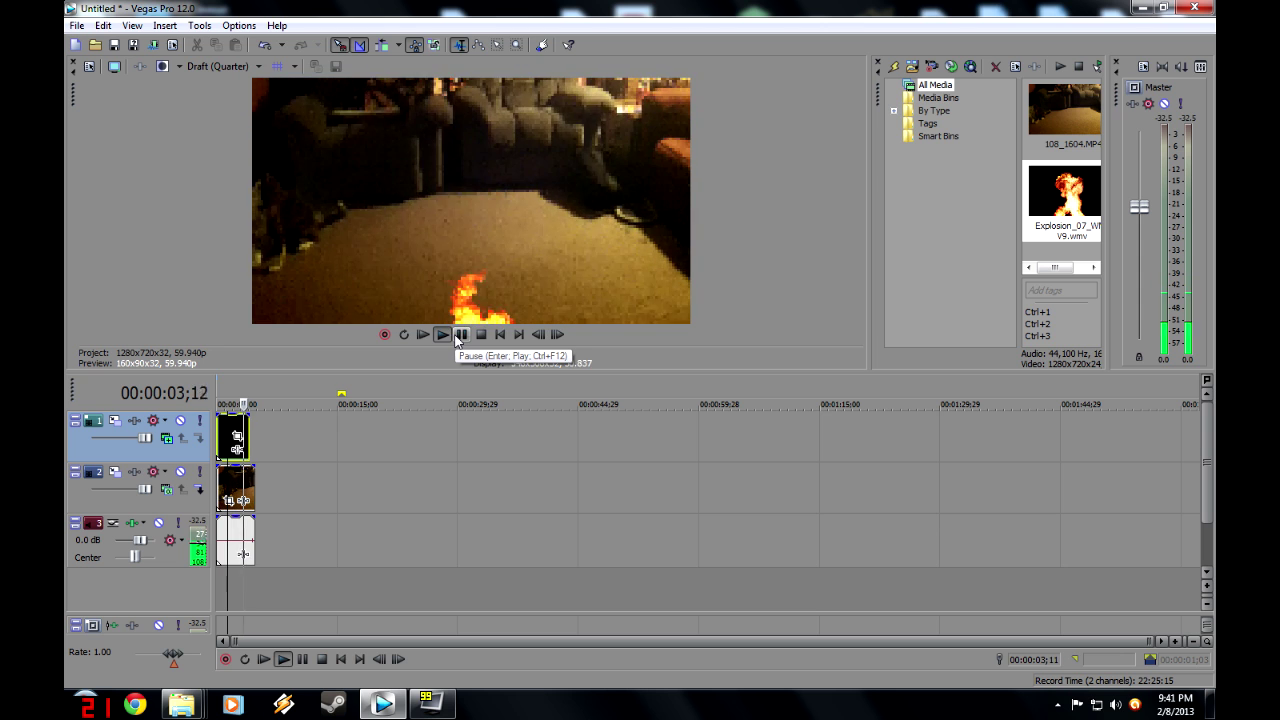
click(455, 337)
click(451, 336)
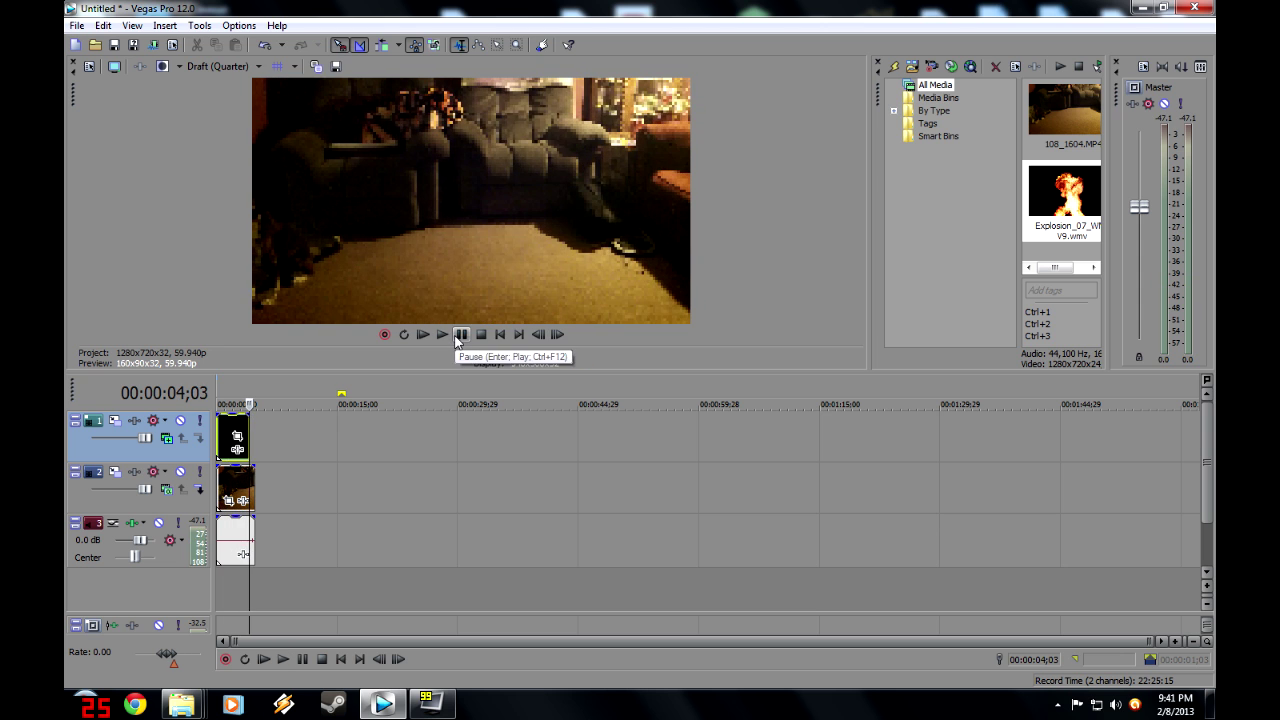
Move the explosion clip later, then step frame by frame to pick its start point.
drag(236, 432, 400, 432)
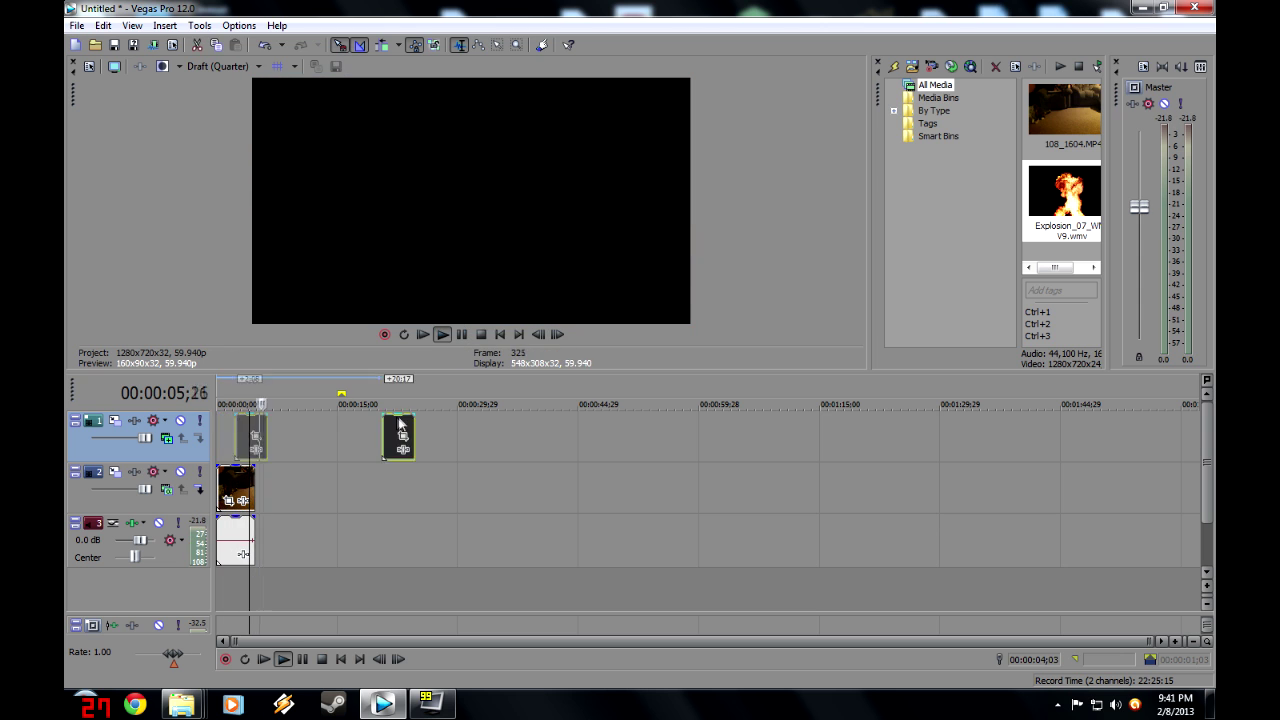
click(461, 336)
click(500, 335)
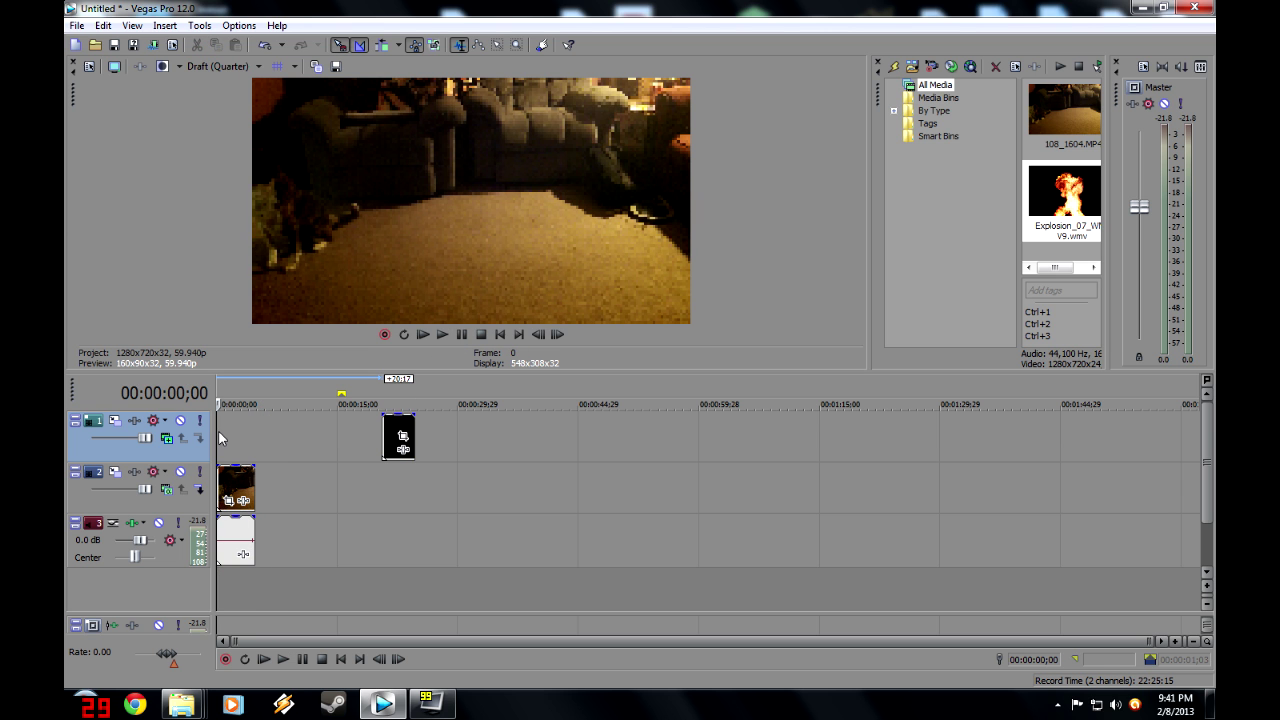
click(558, 336)
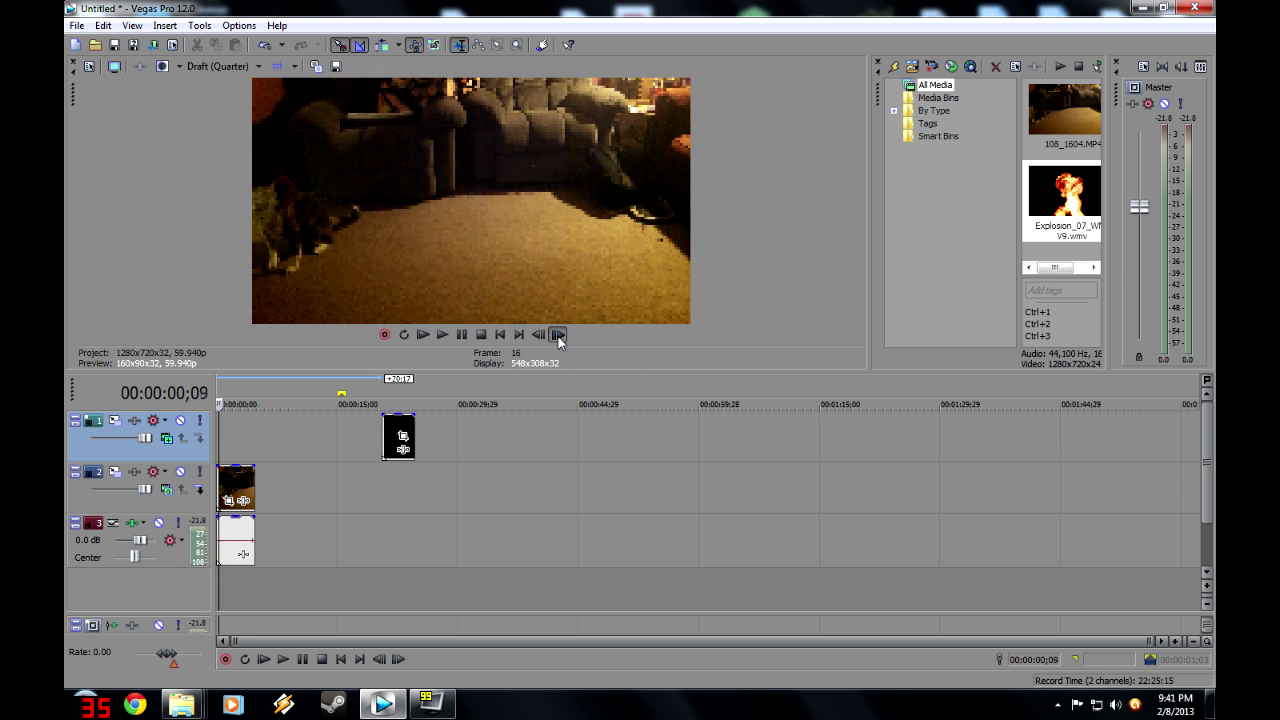
click(558, 336)
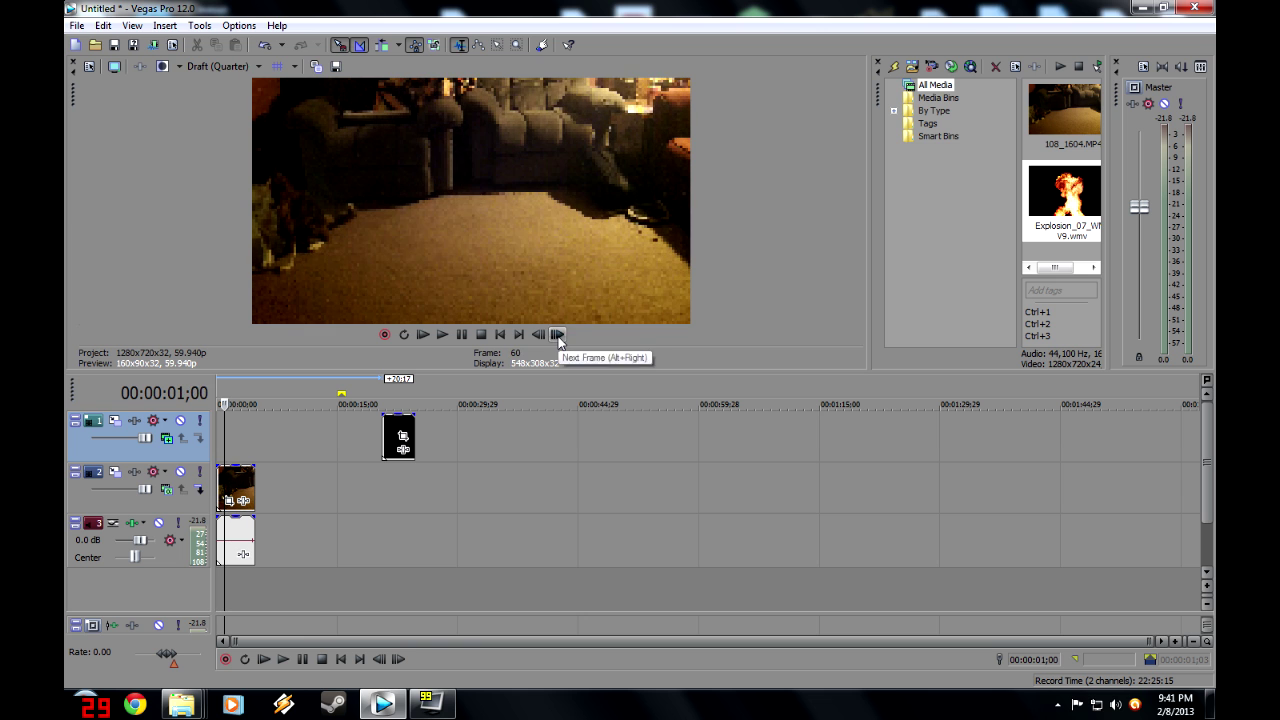
click(558, 336)
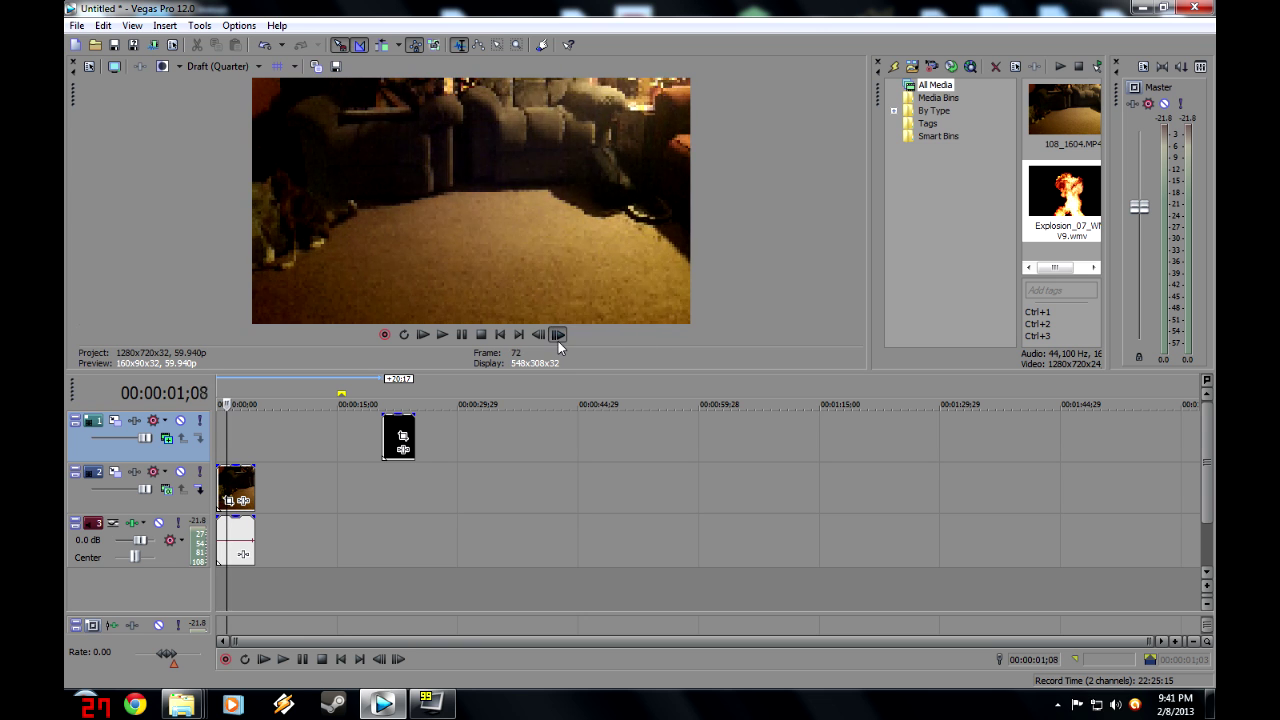
click(538, 335)
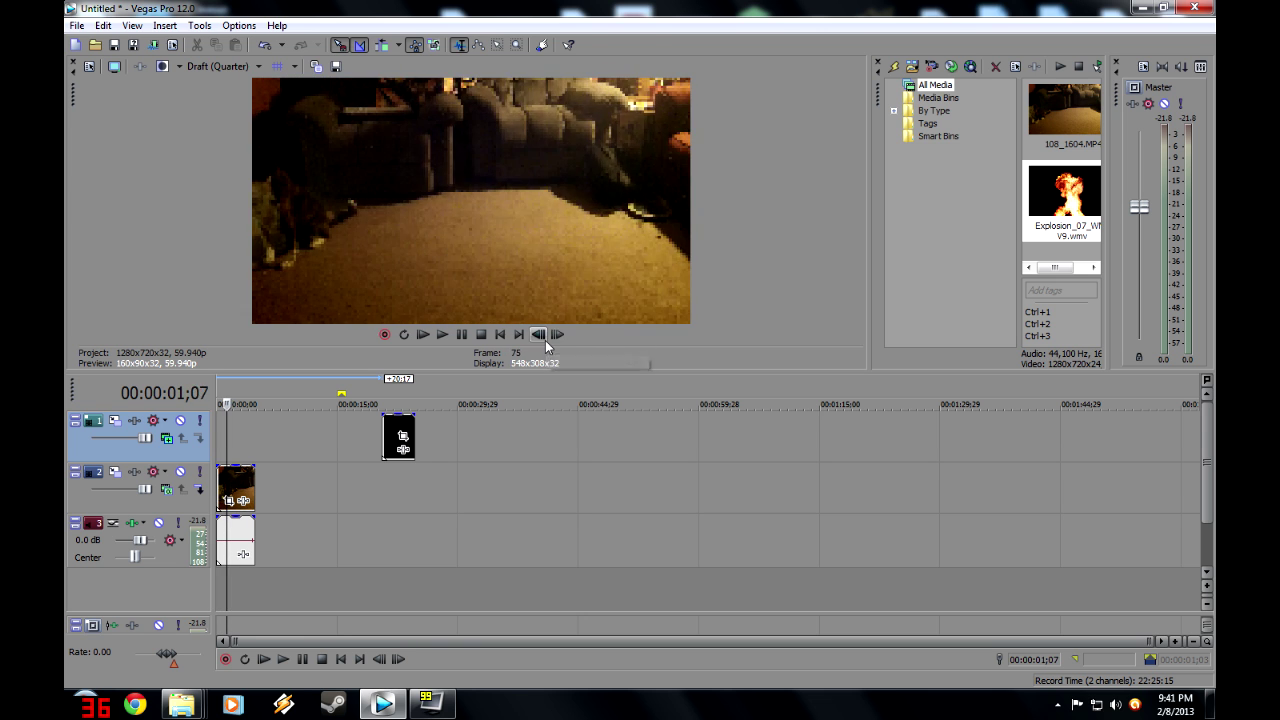
Move the explosion clip to start at 00:00:01;08 and play the composite.
drag(400, 437, 243, 430)
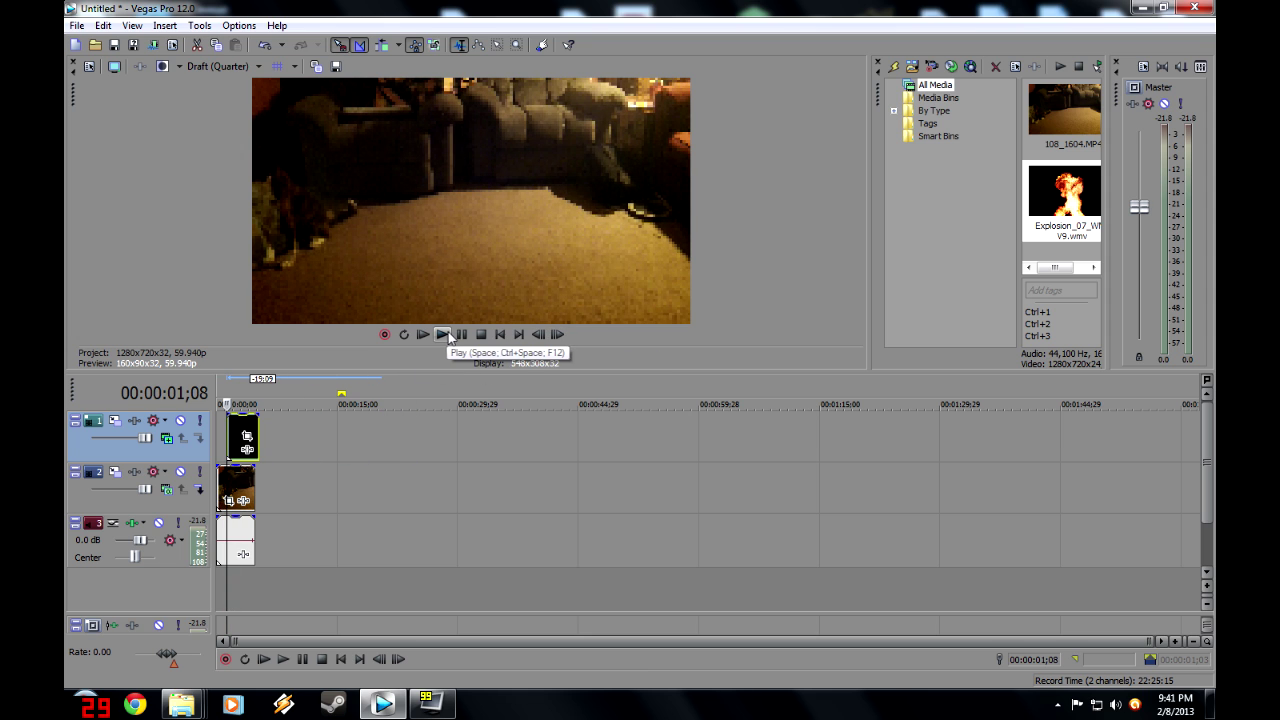
drag(250, 436, 218, 432)
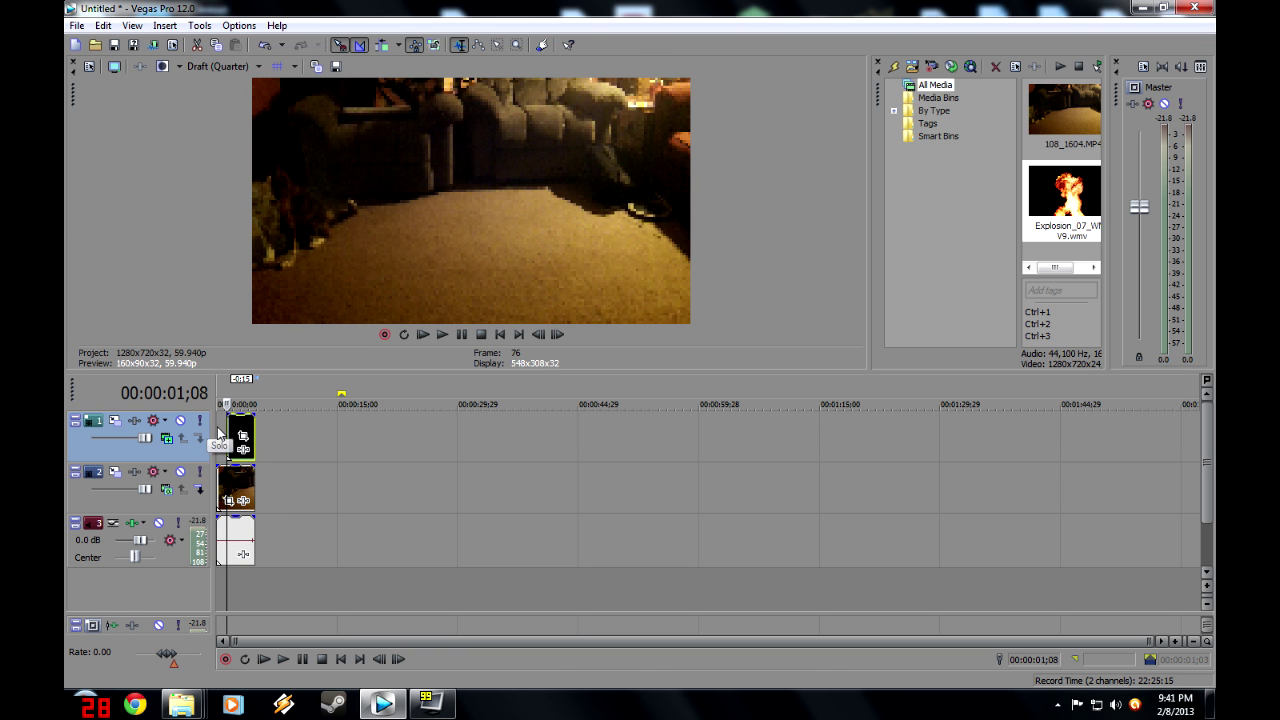
click(457, 335)
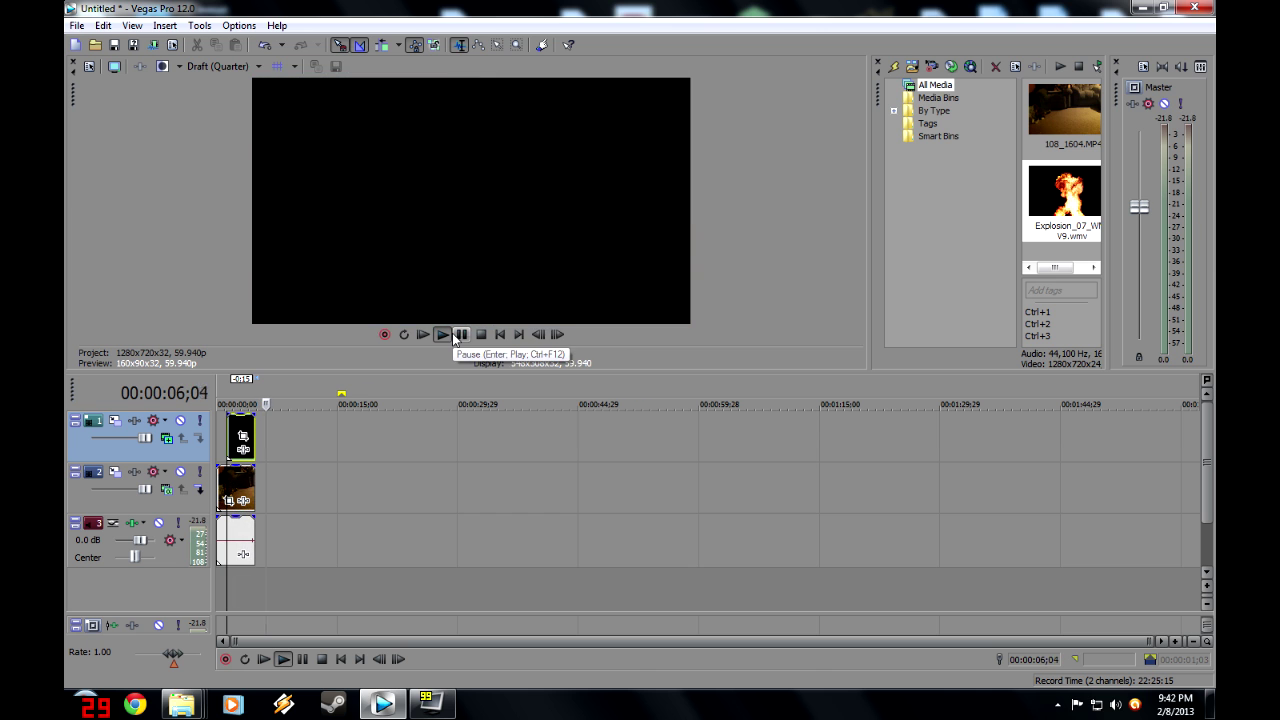
click(459, 335)
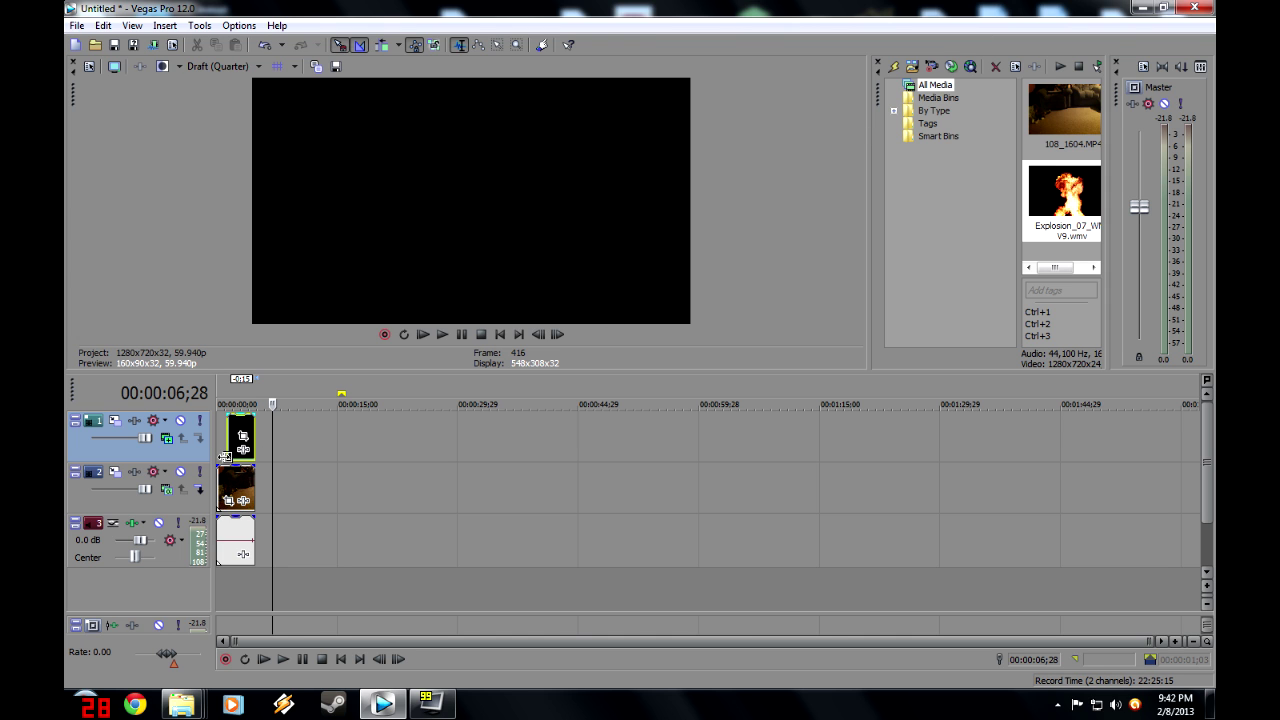
Open Event Pan/Crop for the explosion clip at 00:00:01;08 and advance six frames.
click(238, 437)
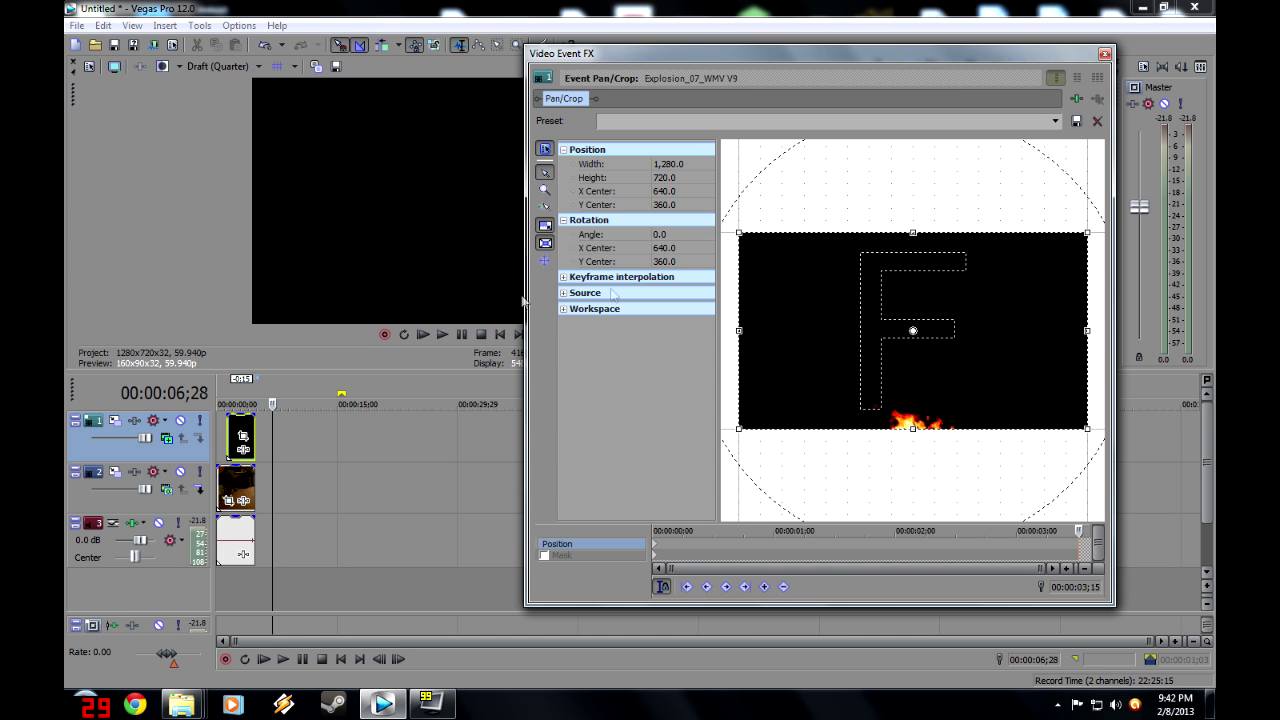
click(229, 424)
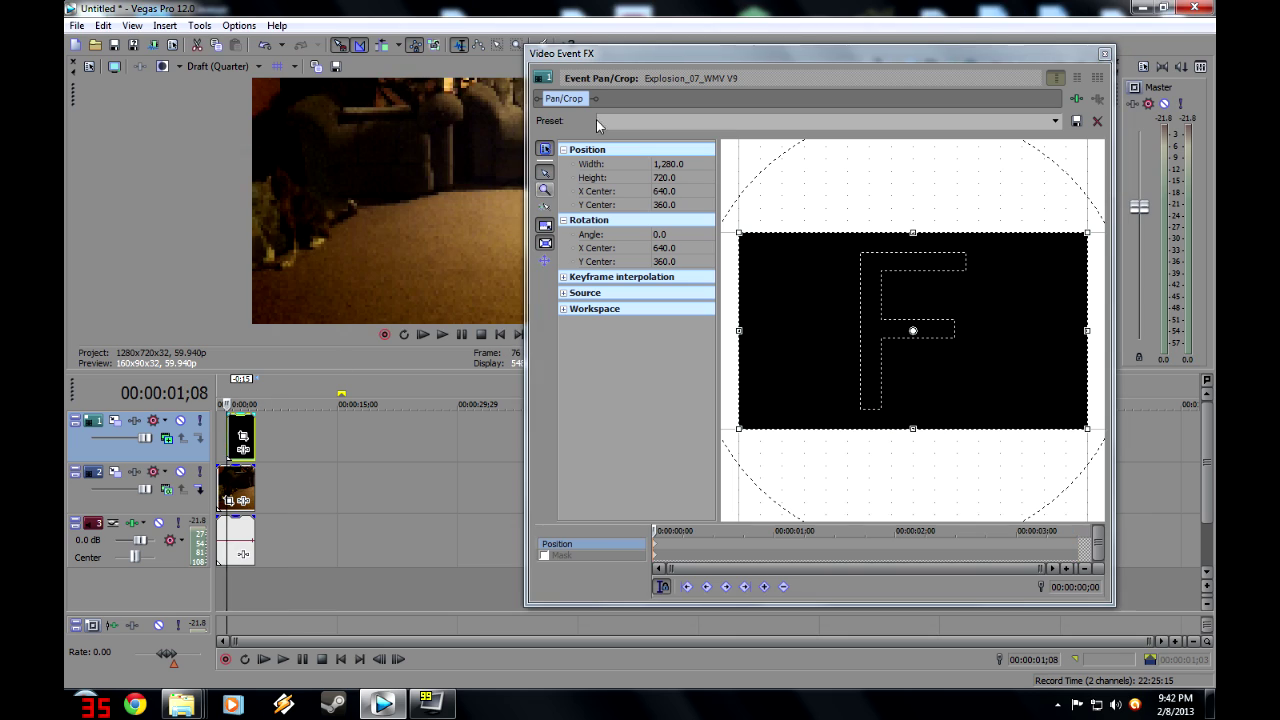
drag(631, 62, 805, 69)
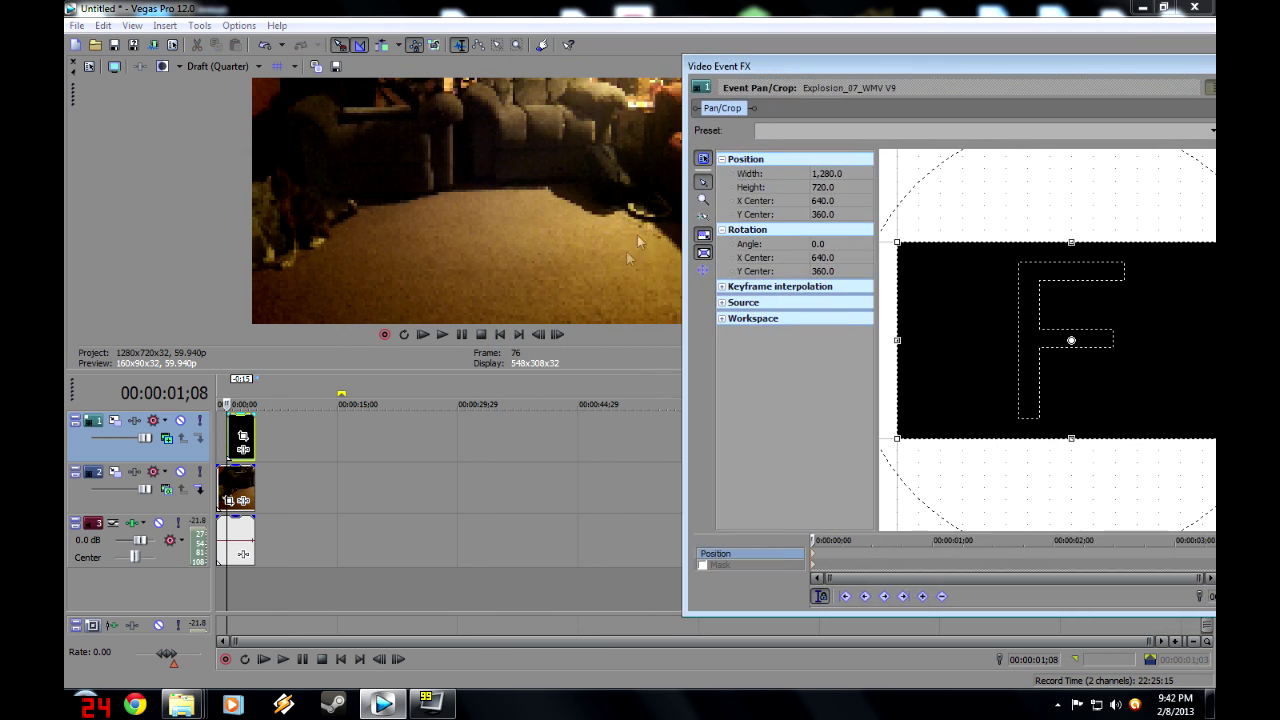
click(556, 334)
click(556, 334)
click(556, 334)
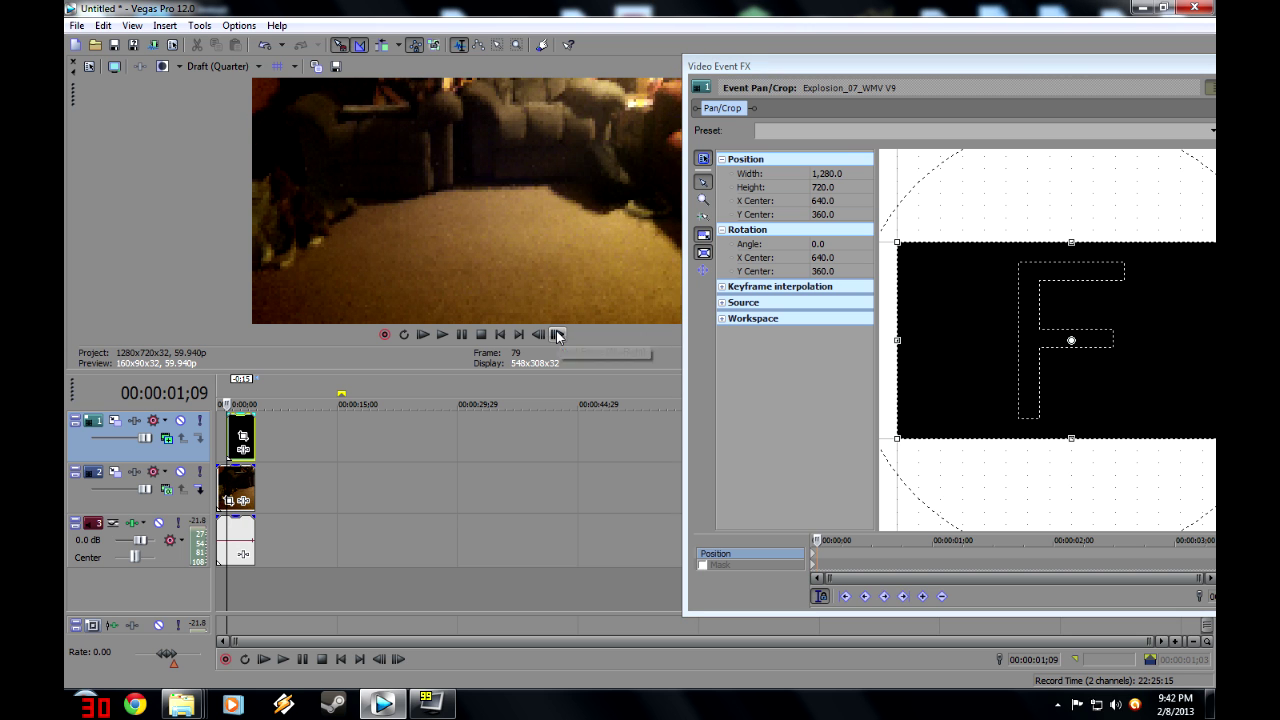
click(556, 334)
click(556, 334)
click(556, 334)
click(556, 334)
click(556, 334)
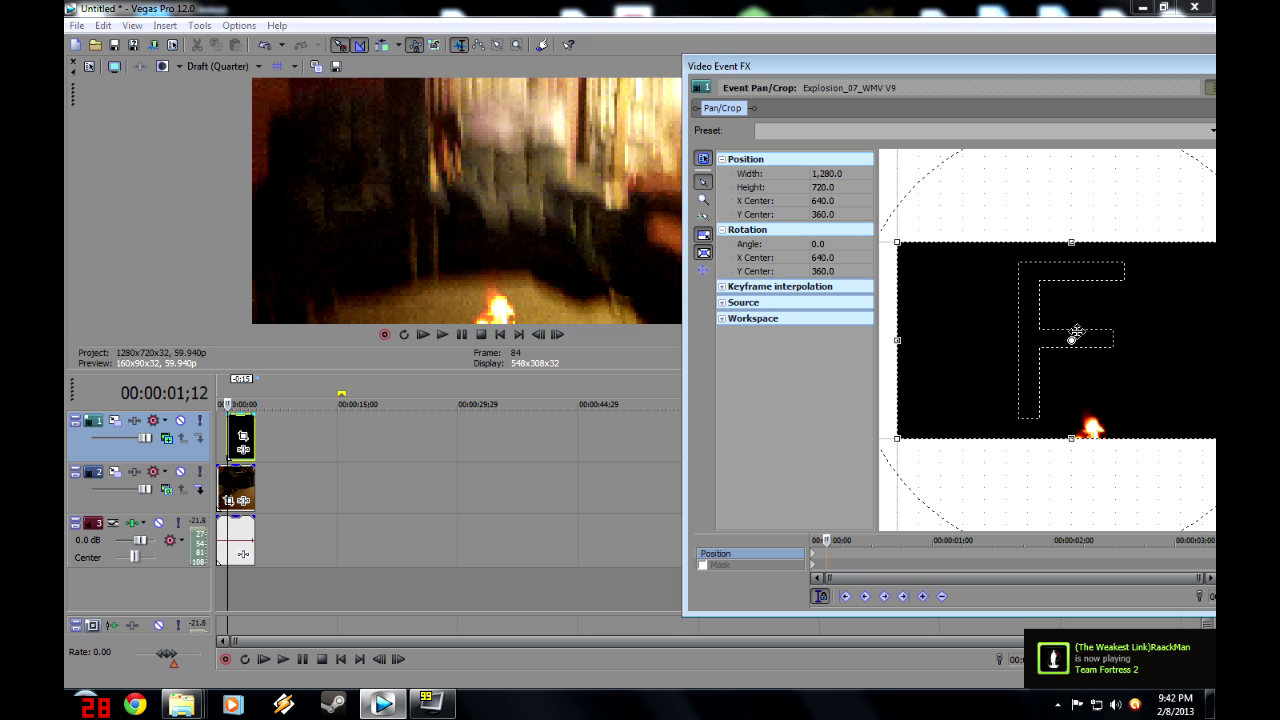
Drag the crop box on each new frame to keep the explosion on the floor.
drag(1074, 333, 1085, 347)
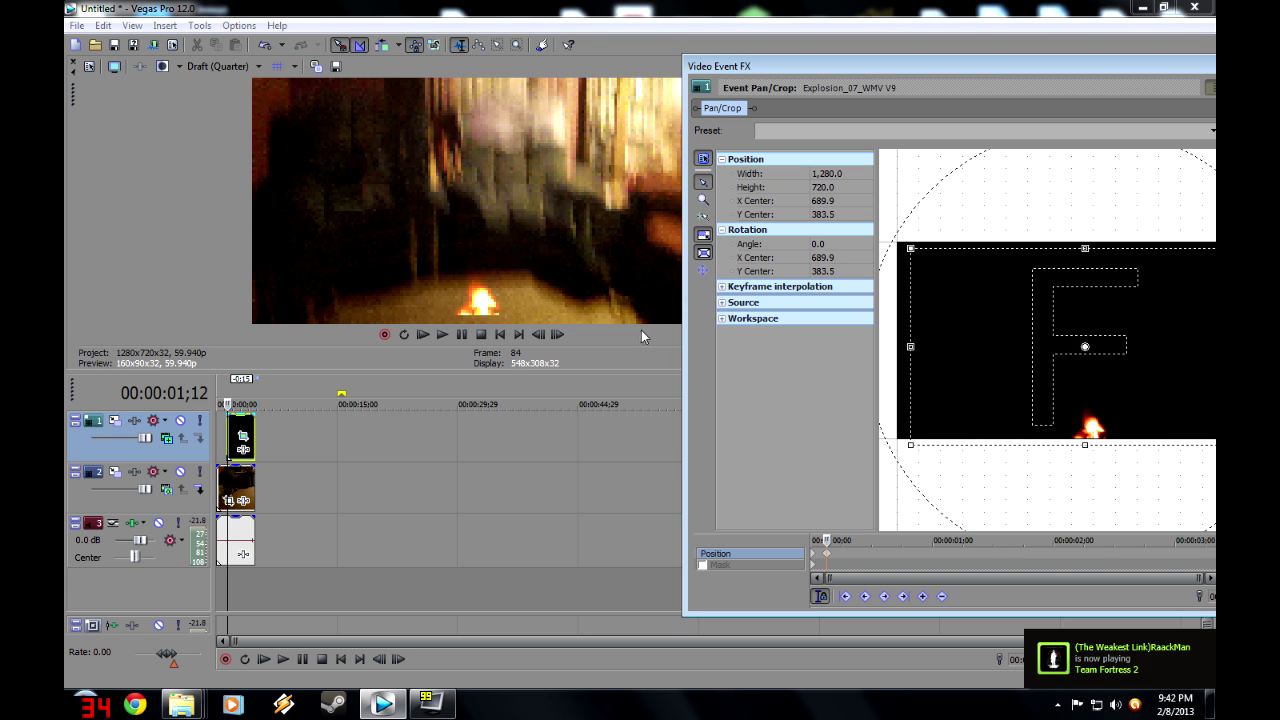
click(557, 335)
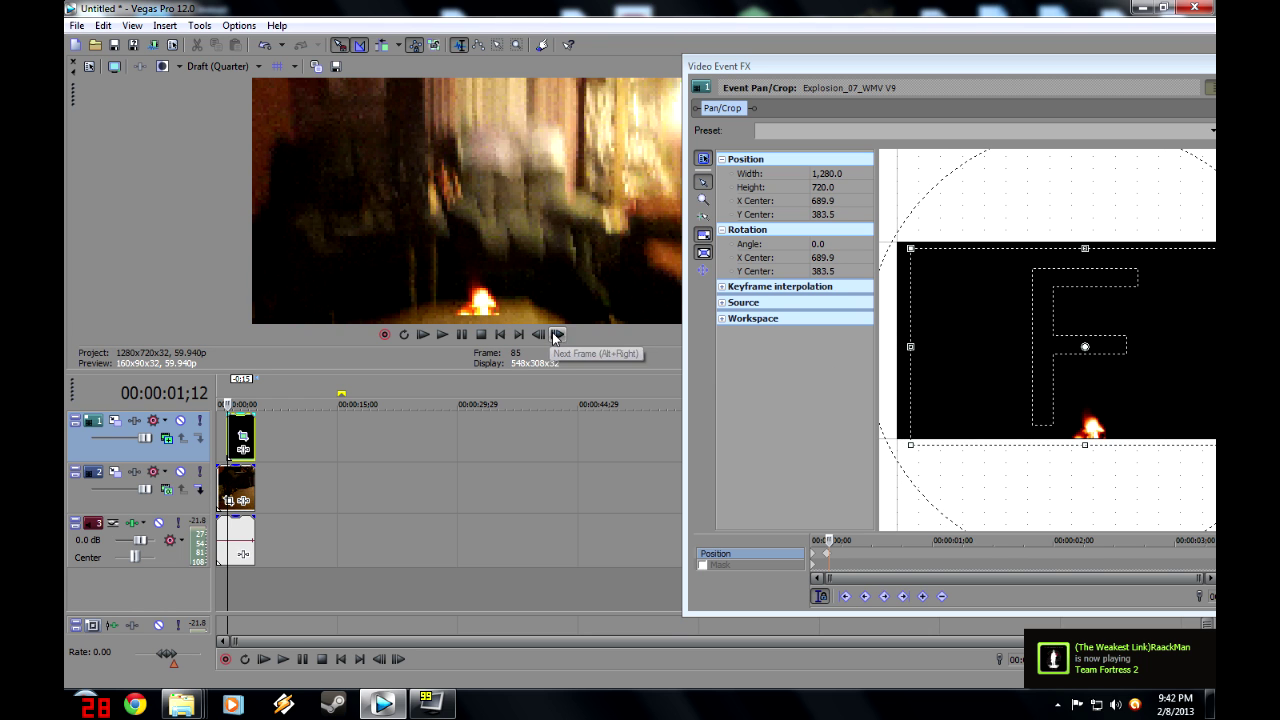
click(1038, 341)
drag(1038, 341, 1040, 329)
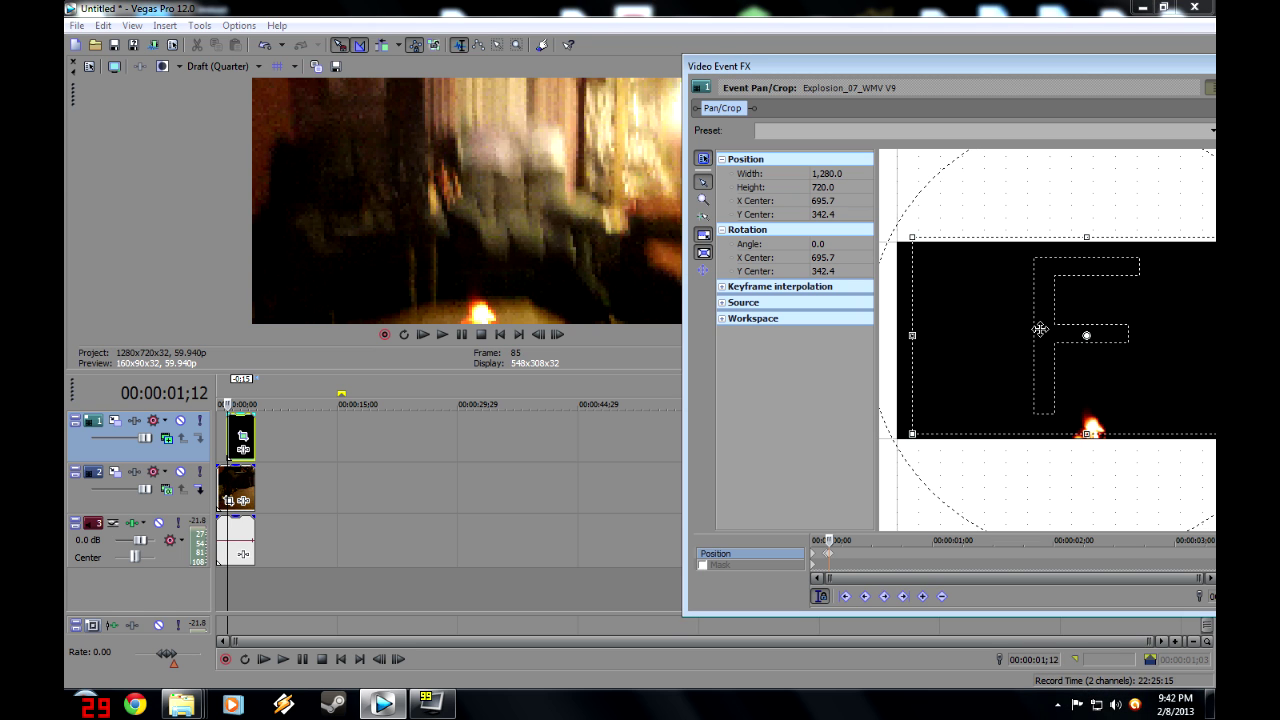
click(557, 335)
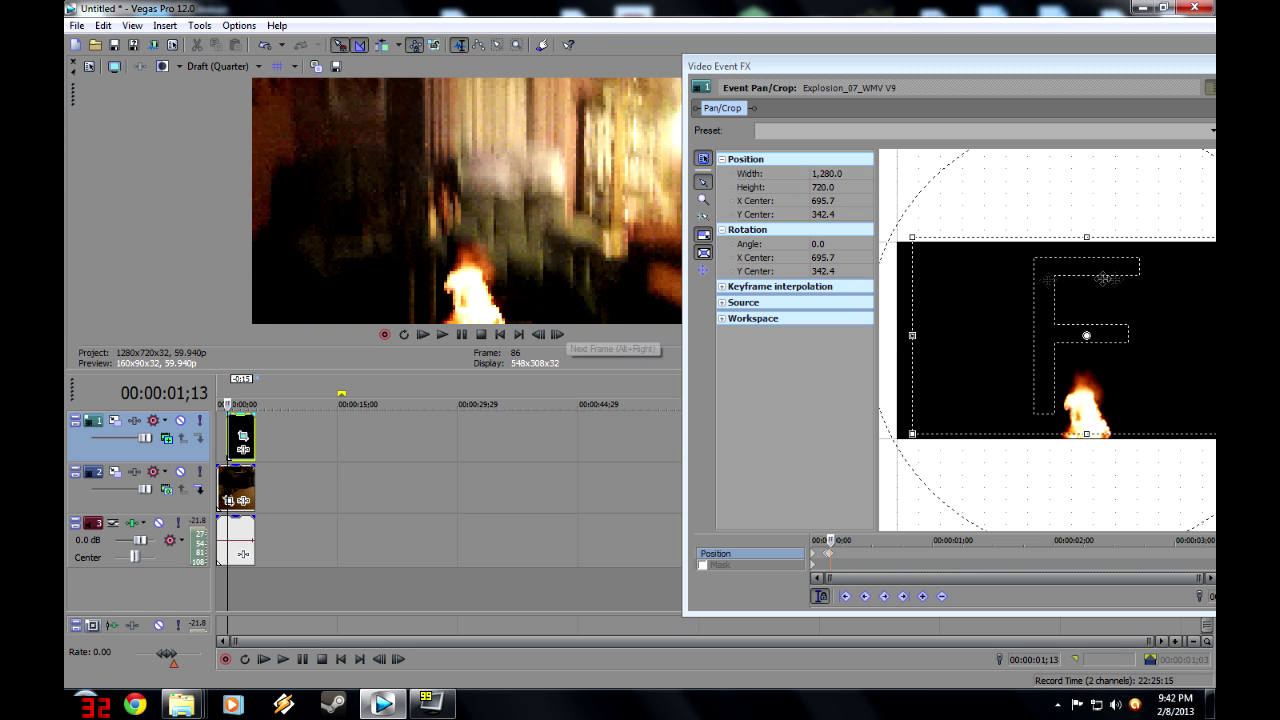
drag(1104, 329, 1108, 323)
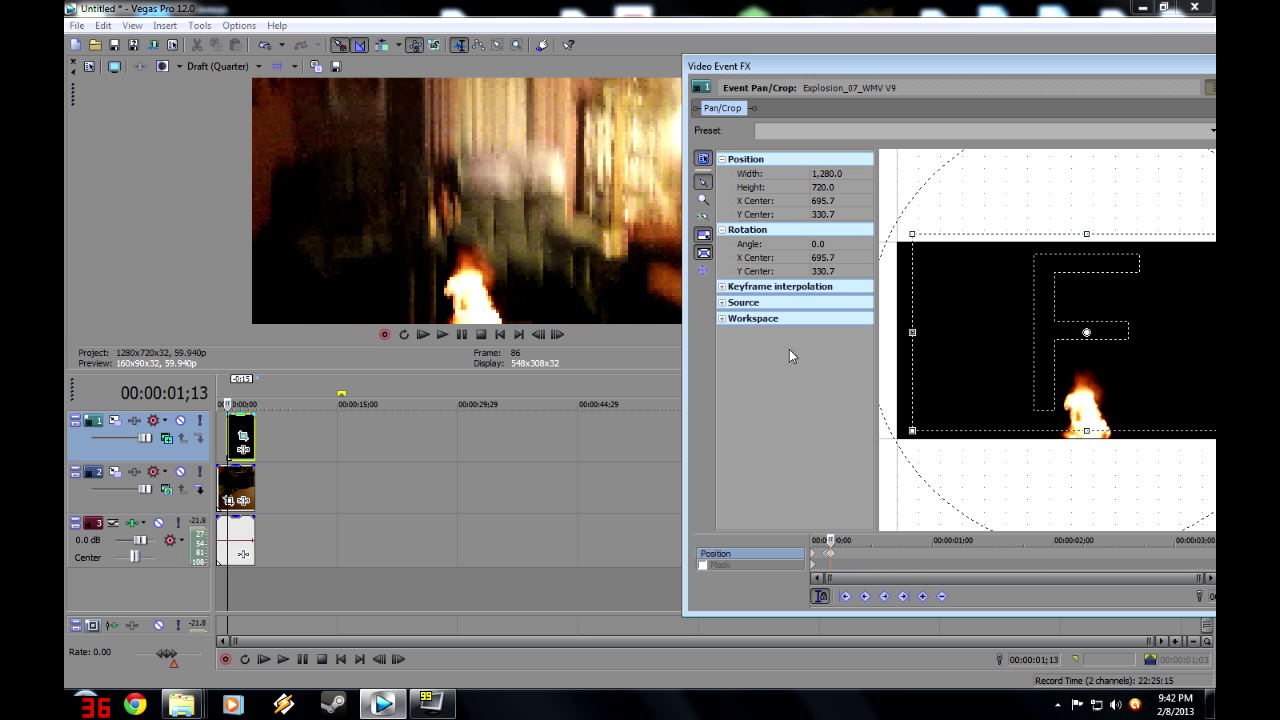
click(559, 336)
drag(1062, 262, 1062, 257)
click(559, 334)
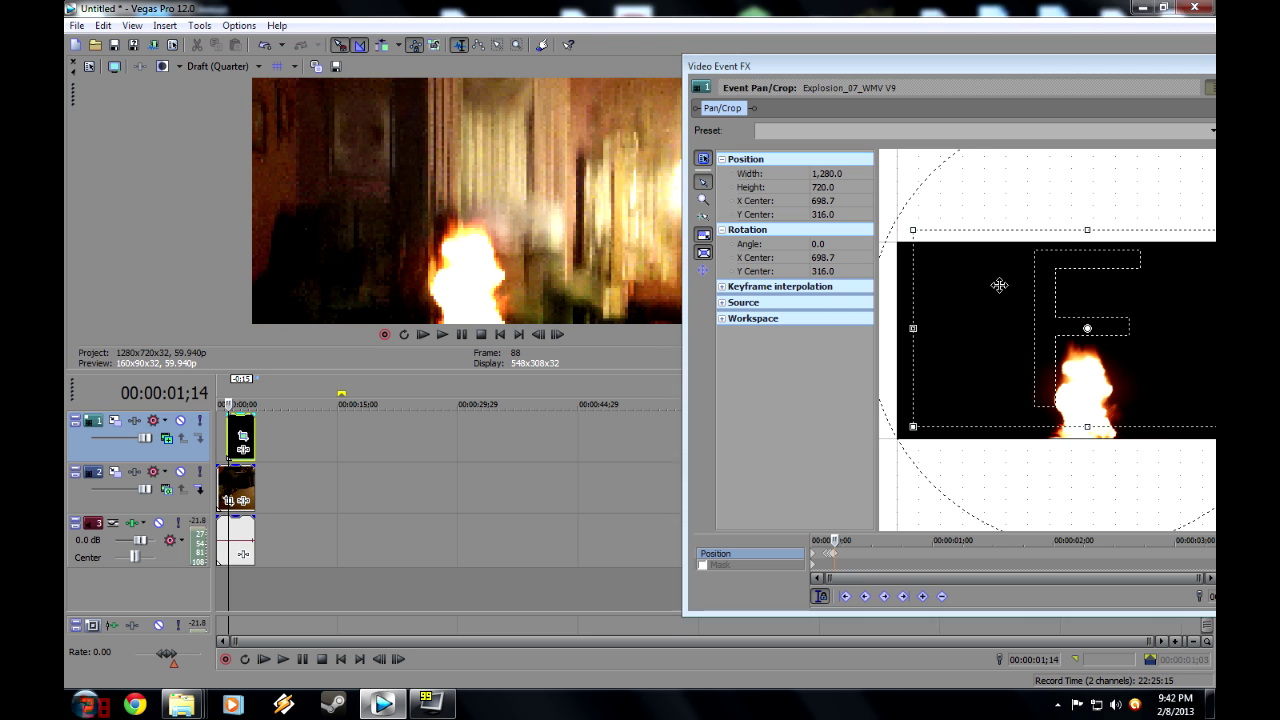
drag(997, 286, 997, 283)
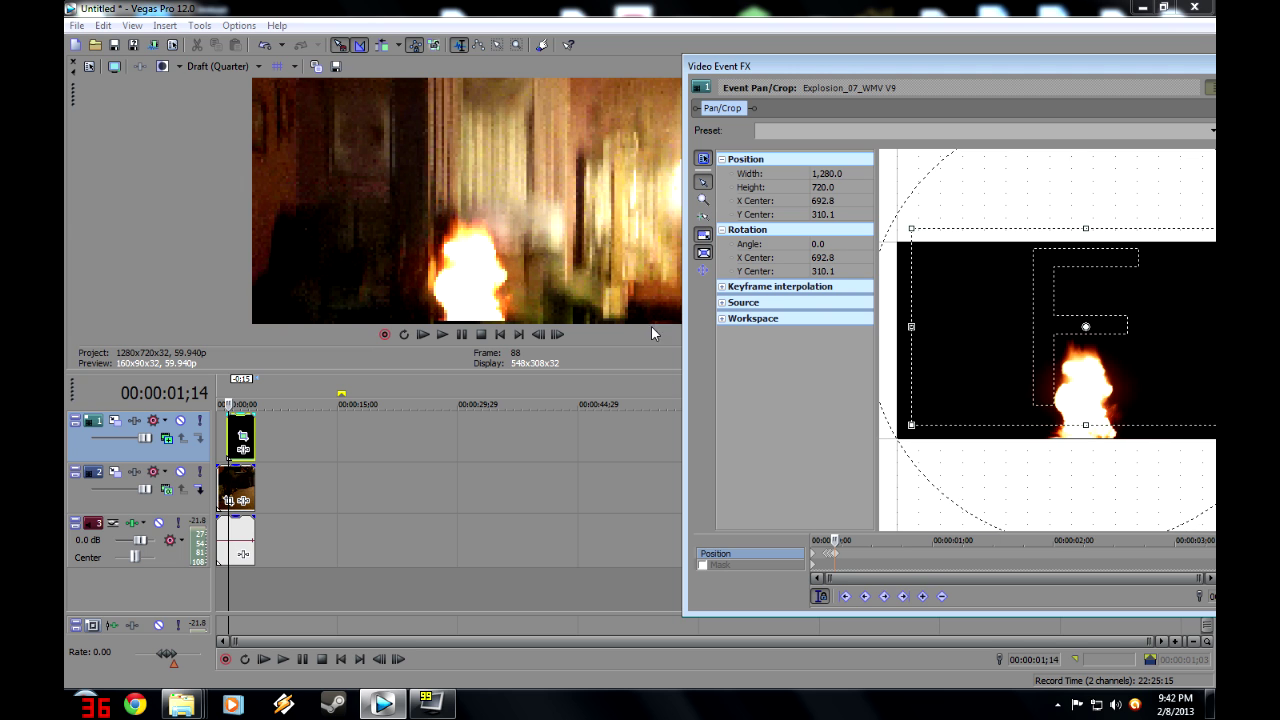
Continue frame-by-frame nudges of the explosion up, left and right to follow the floor.
drag(967, 309, 965, 306)
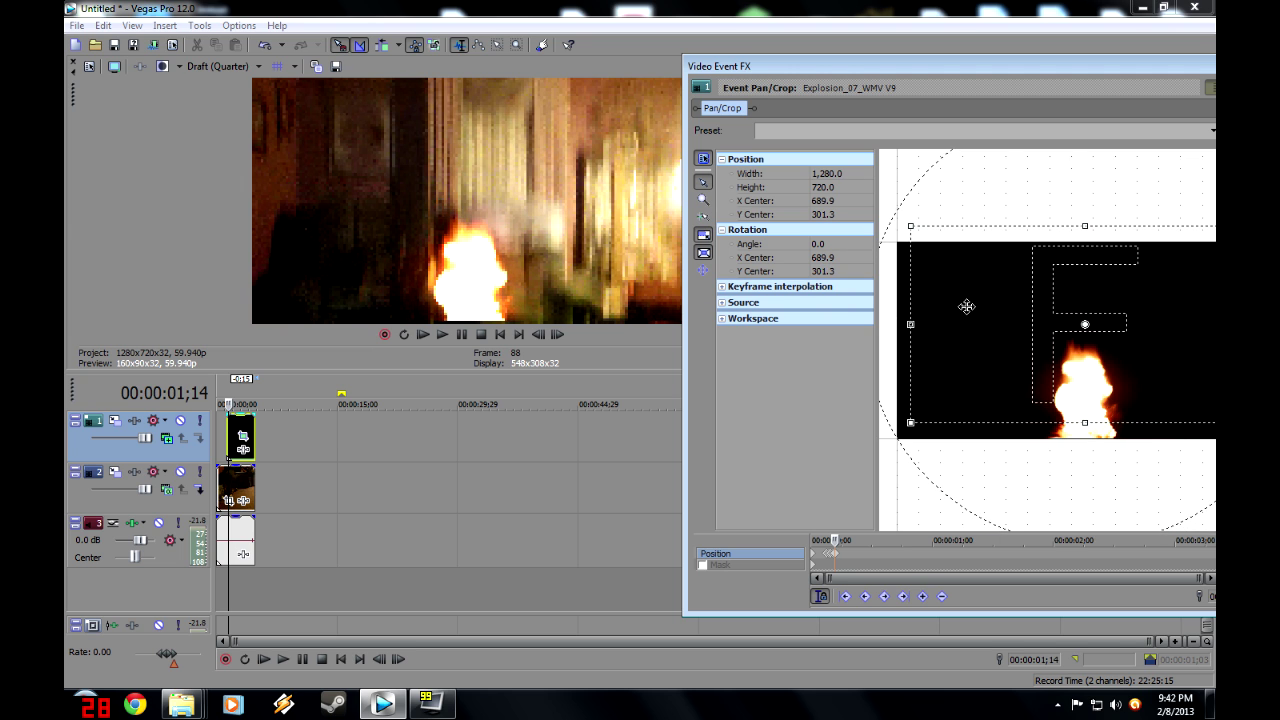
click(558, 336)
drag(1010, 327, 1011, 325)
click(558, 335)
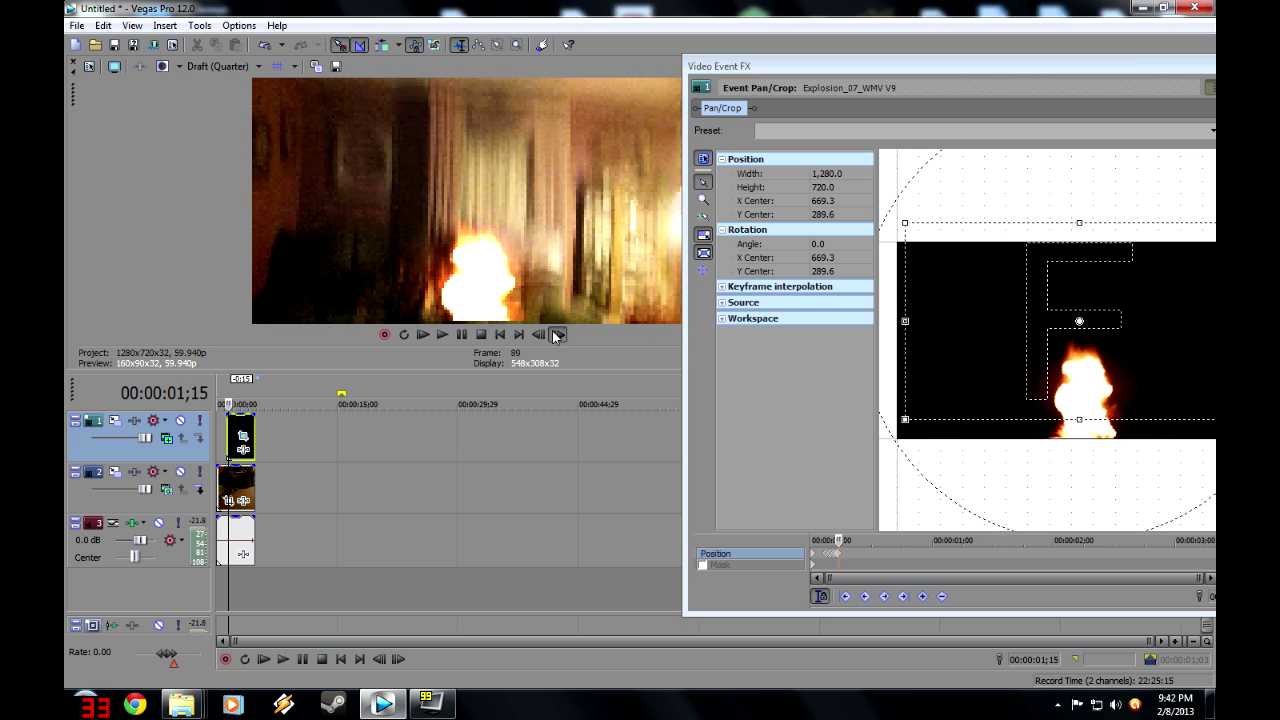
drag(1082, 348, 1086, 345)
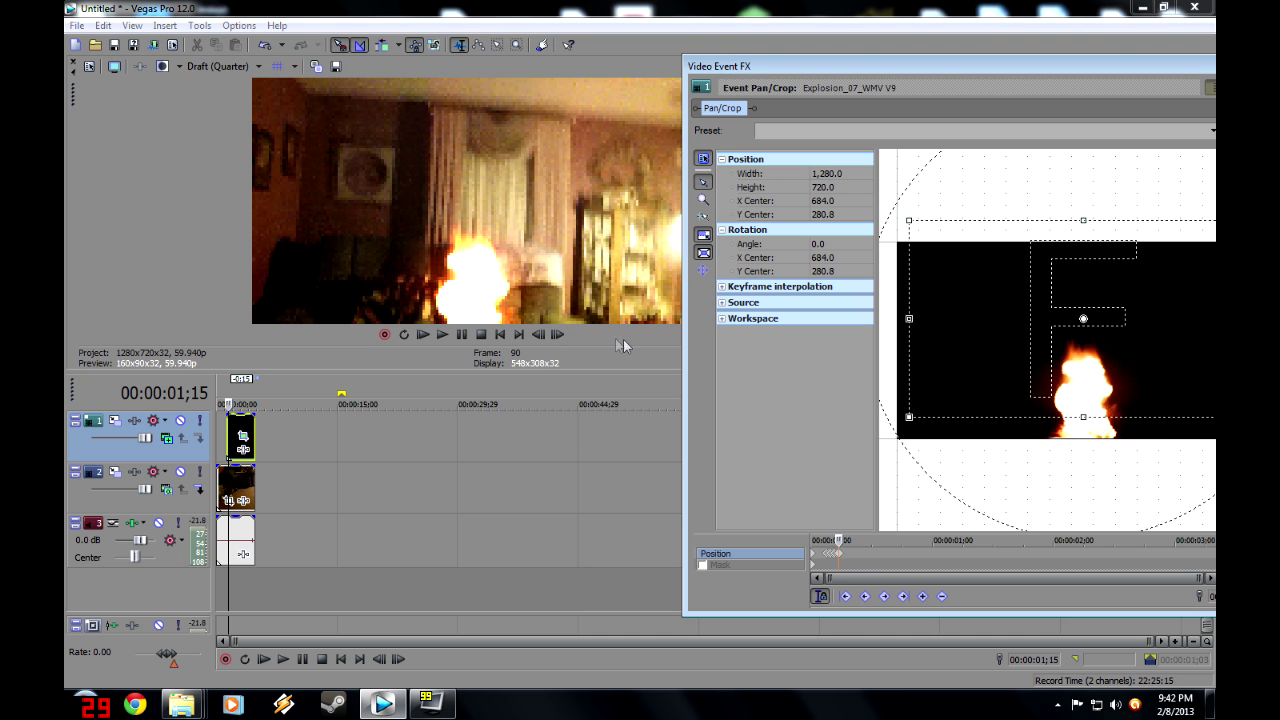
click(558, 335)
drag(1045, 322, 1043, 322)
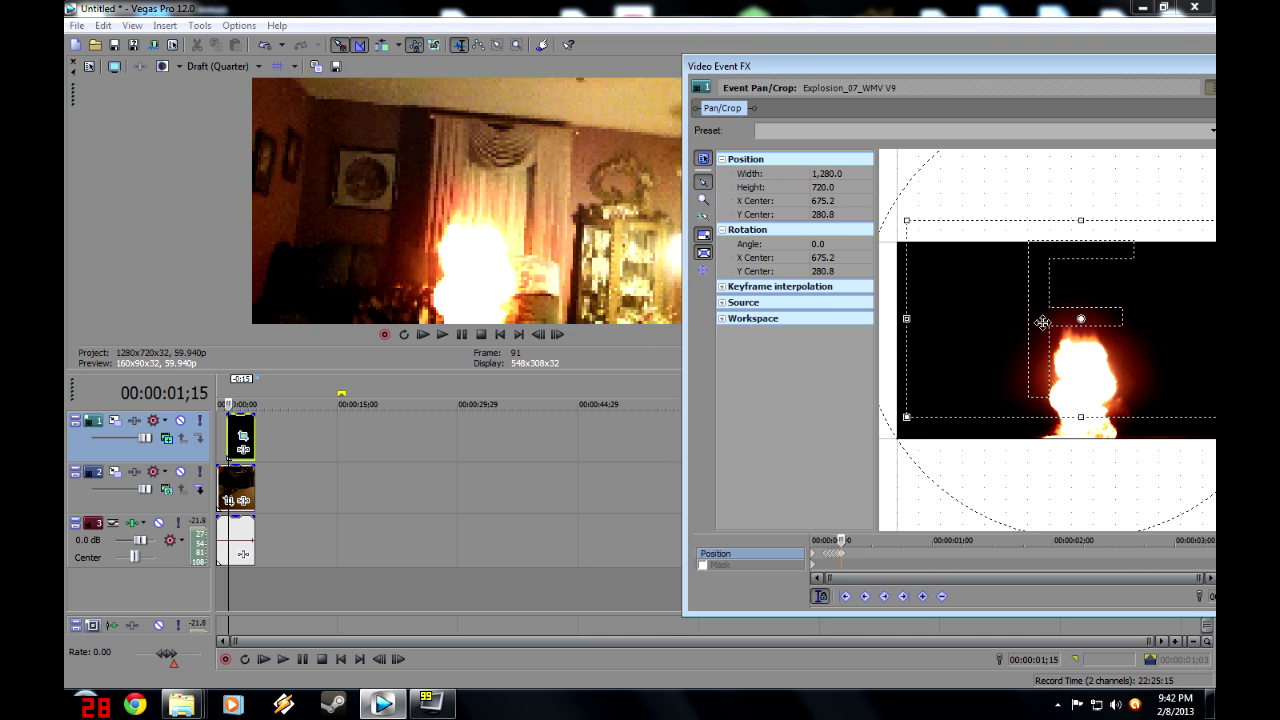
click(558, 335)
drag(957, 324, 951, 324)
Step through the remaining frames to reach frame 94.
click(558, 334)
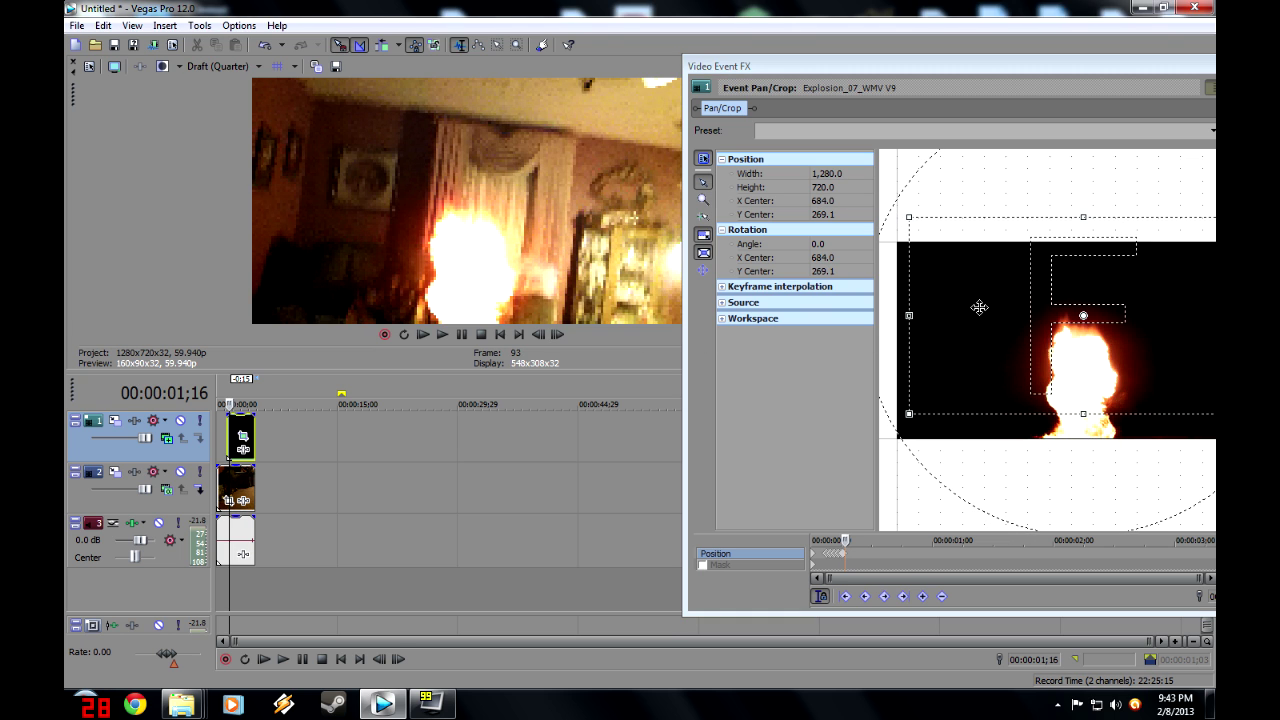
click(558, 334)
click(558, 334)
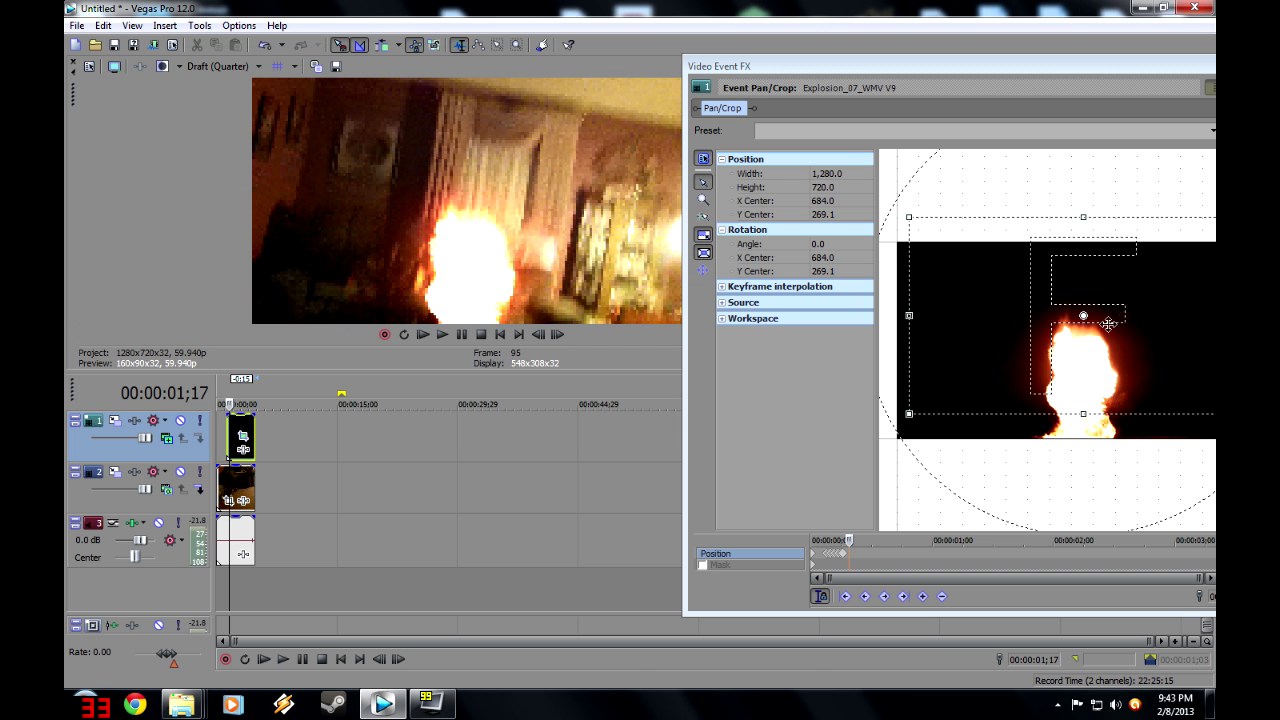
key(Left)
key(Left)
key(Left)
key(Left)
key(Left)
key(Right)
key(Right)
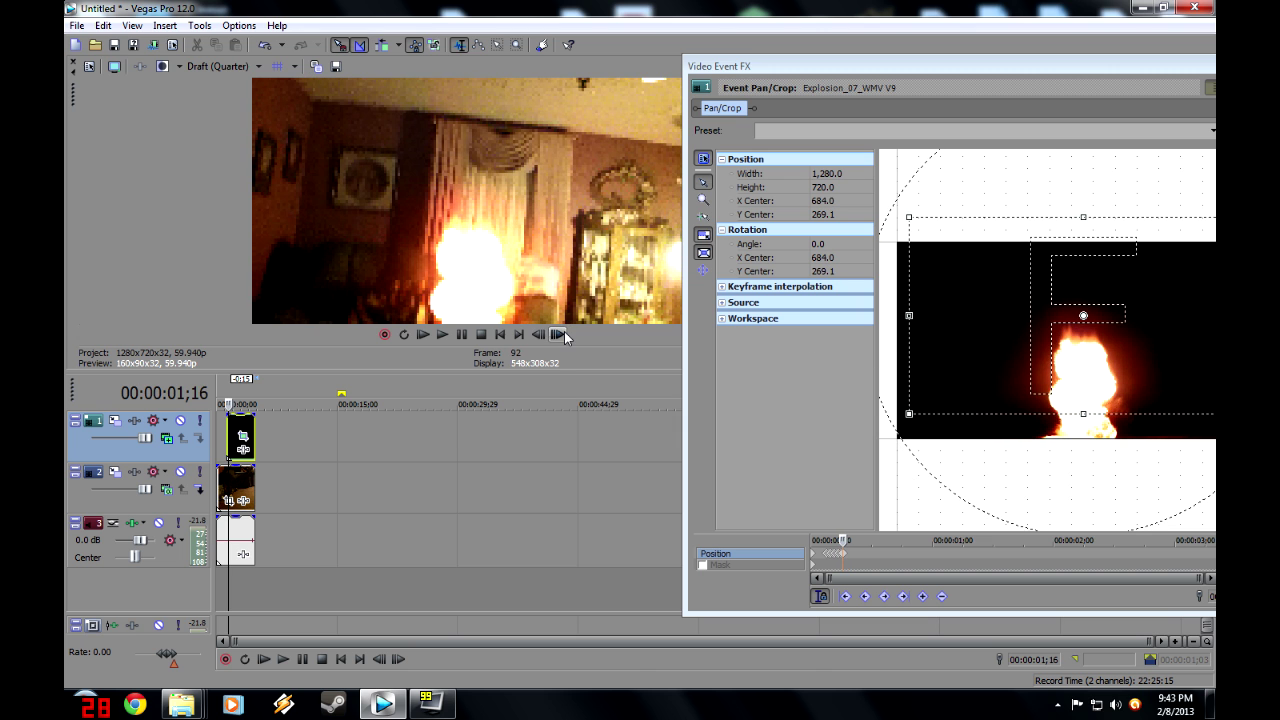
click(566, 336)
click(566, 336)
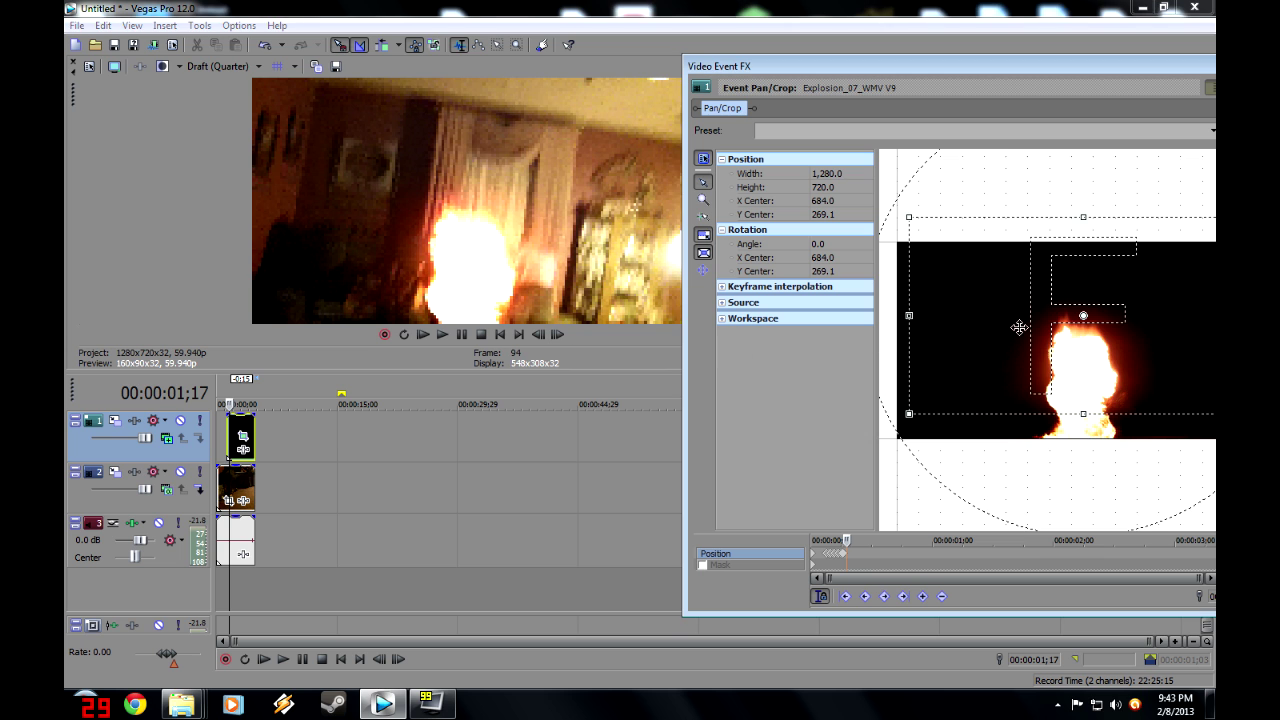
Keyframe the explosion onto the floor for frames 95 through 98, nudging it down and right.
click(566, 333)
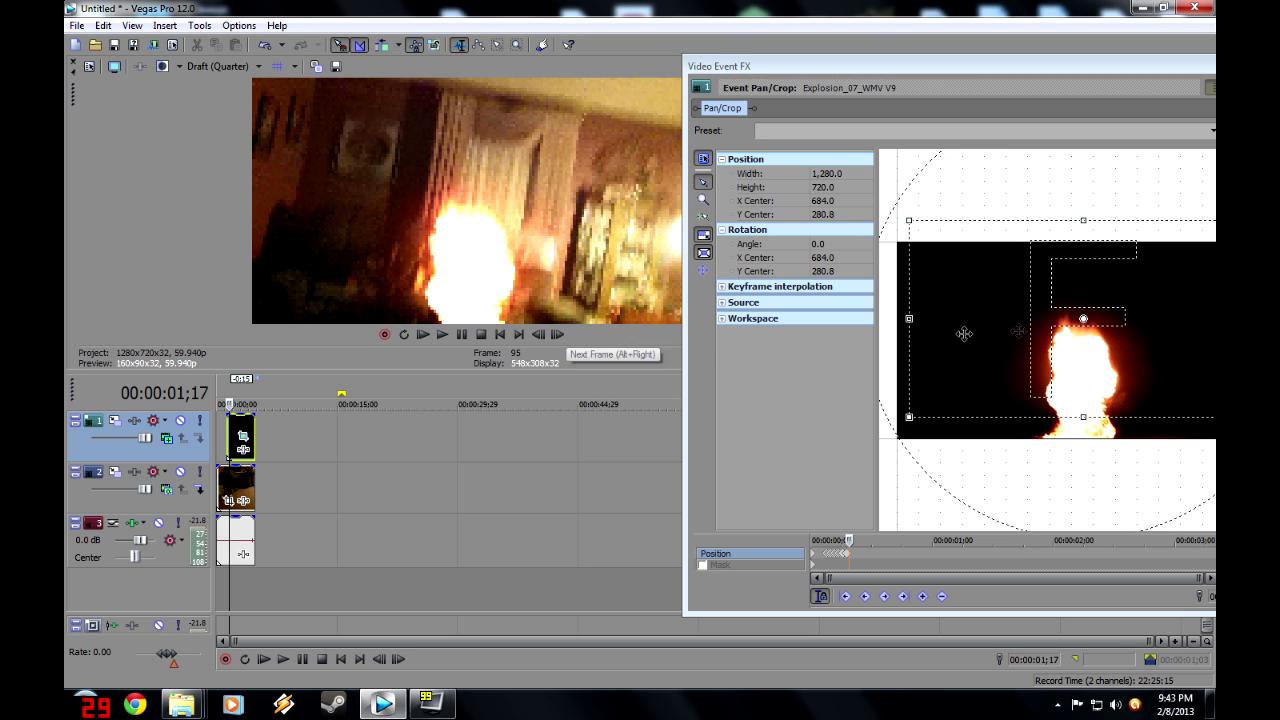
click(558, 335)
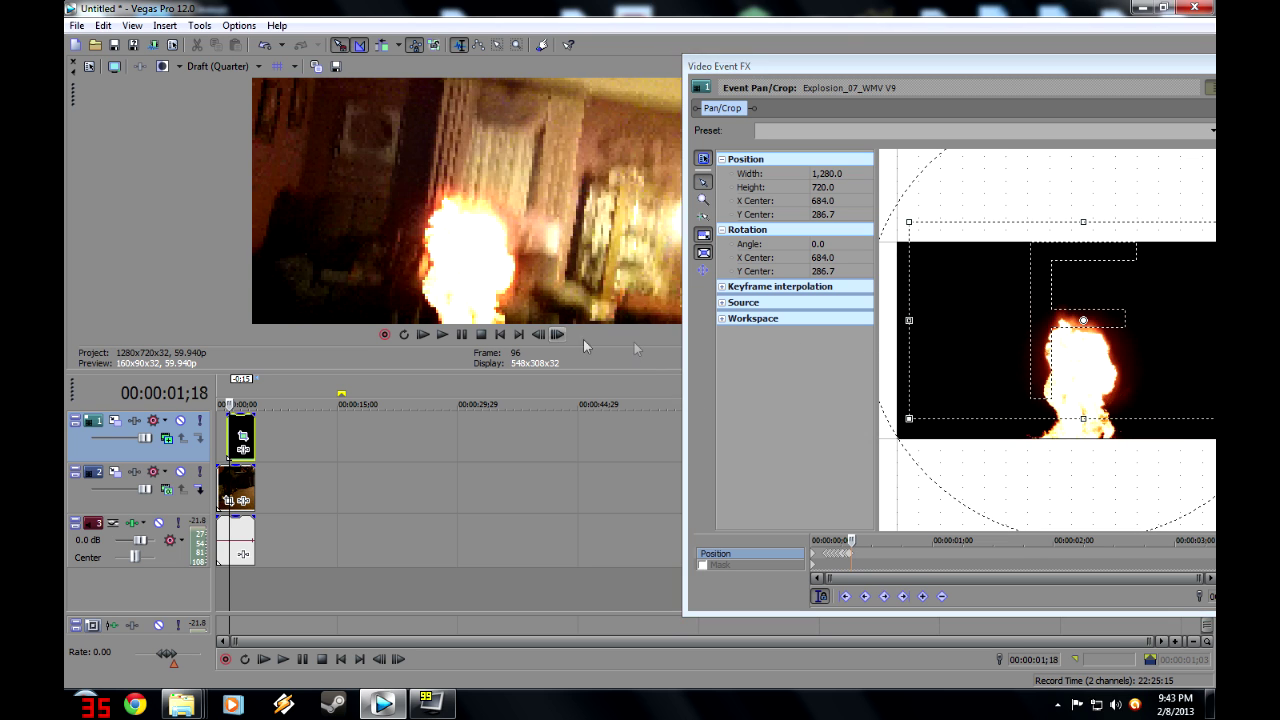
drag(1095, 382, 1095, 383)
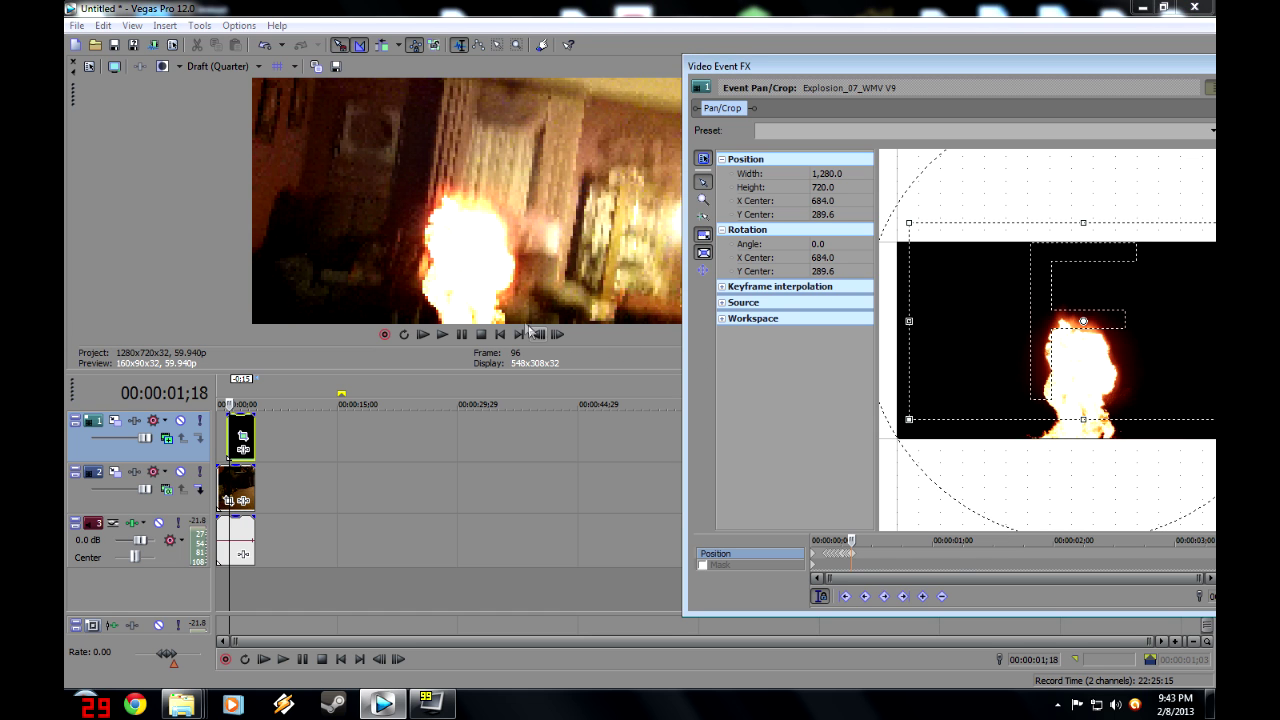
click(557, 335)
drag(1004, 393, 1007, 393)
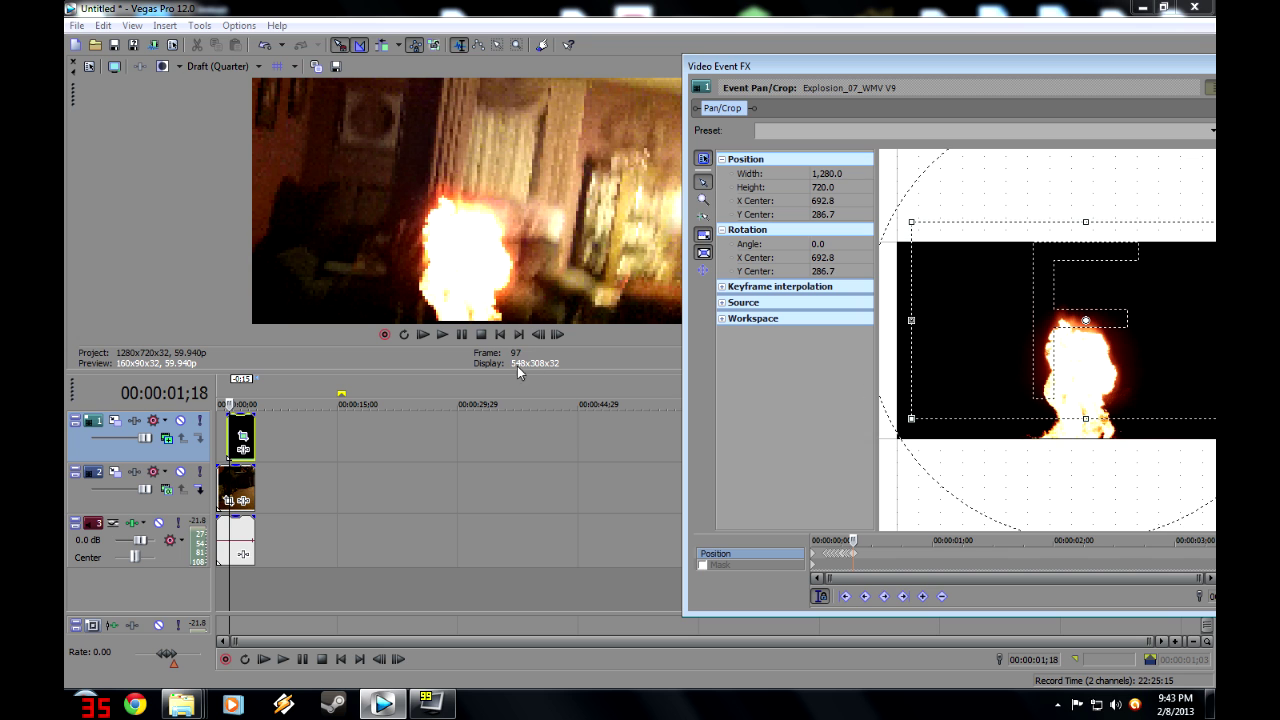
click(560, 335)
drag(988, 393, 945, 377)
Continue keyframing frames 99 through 104, shifting the explosion right, down and slightly left.
click(500, 334)
click(500, 334)
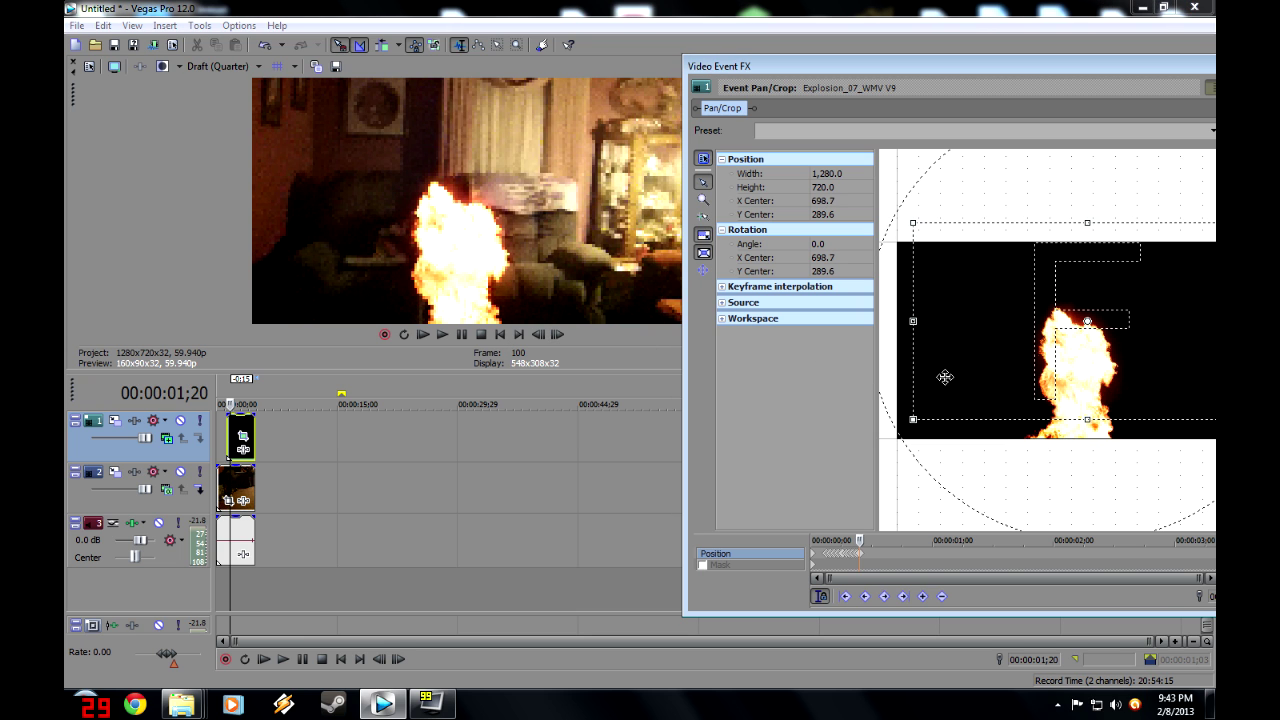
click(557, 334)
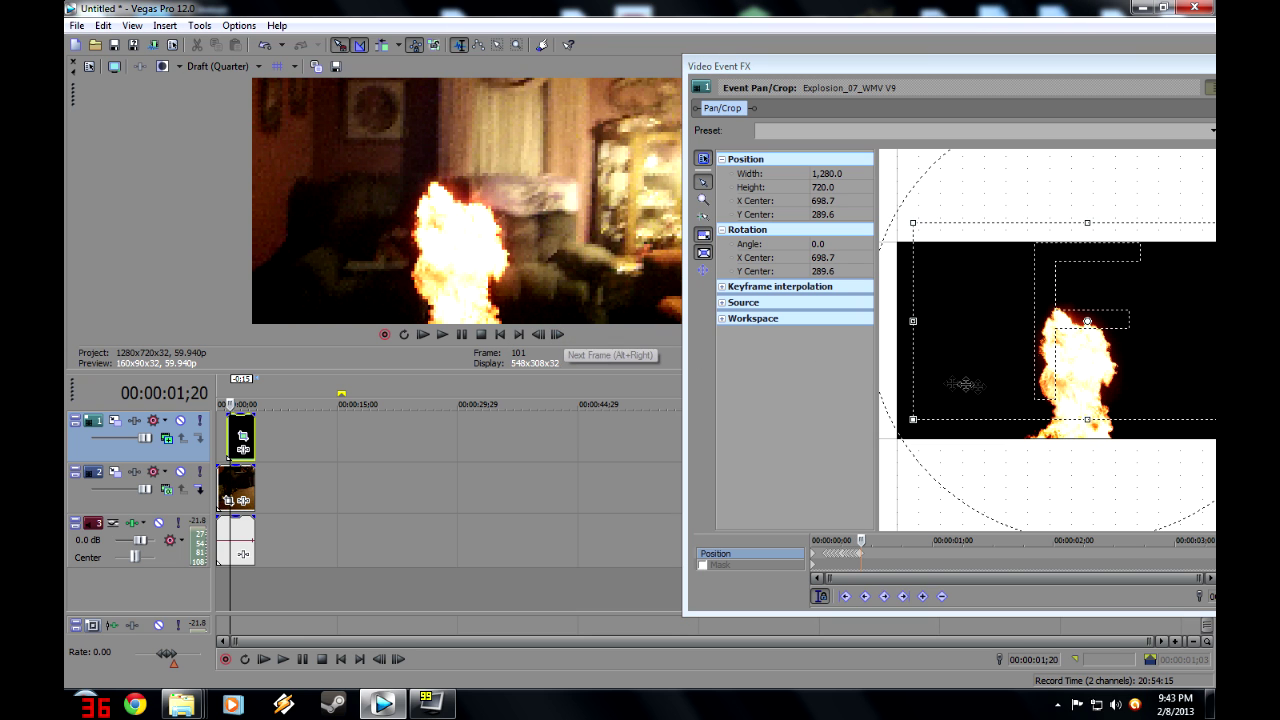
drag(979, 384, 984, 389)
click(557, 334)
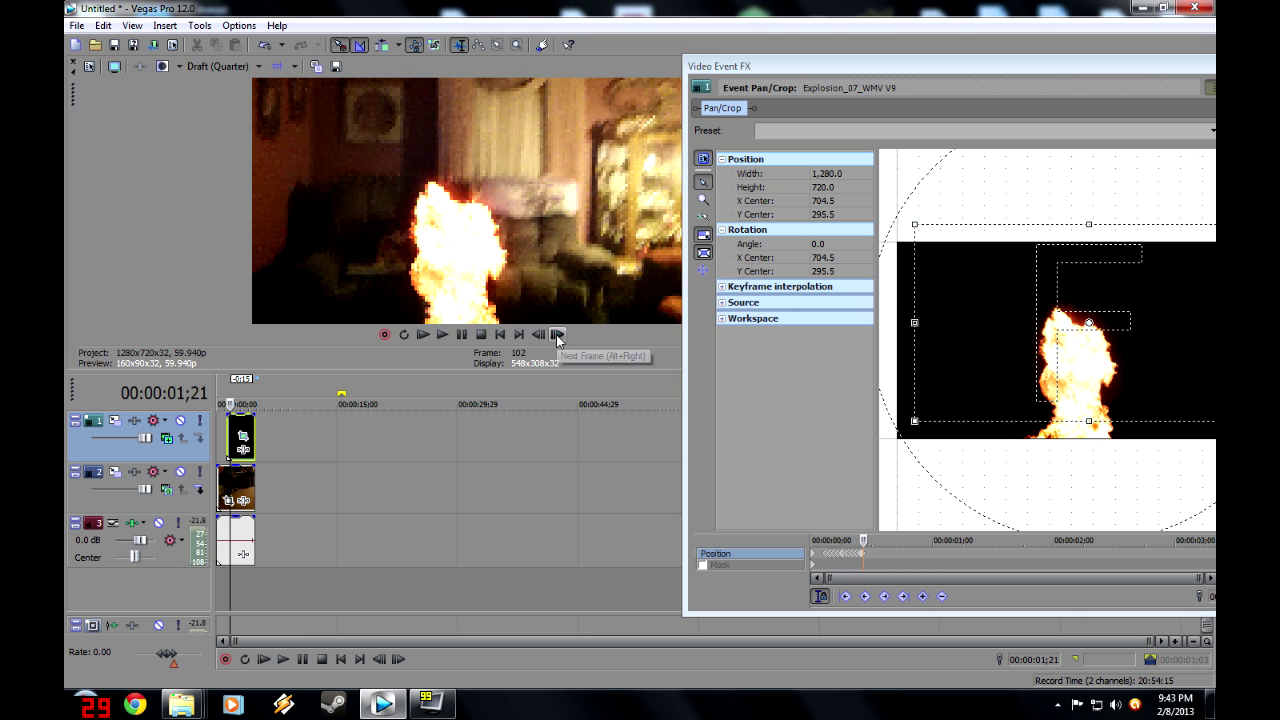
drag(977, 386, 1015, 400)
click(557, 334)
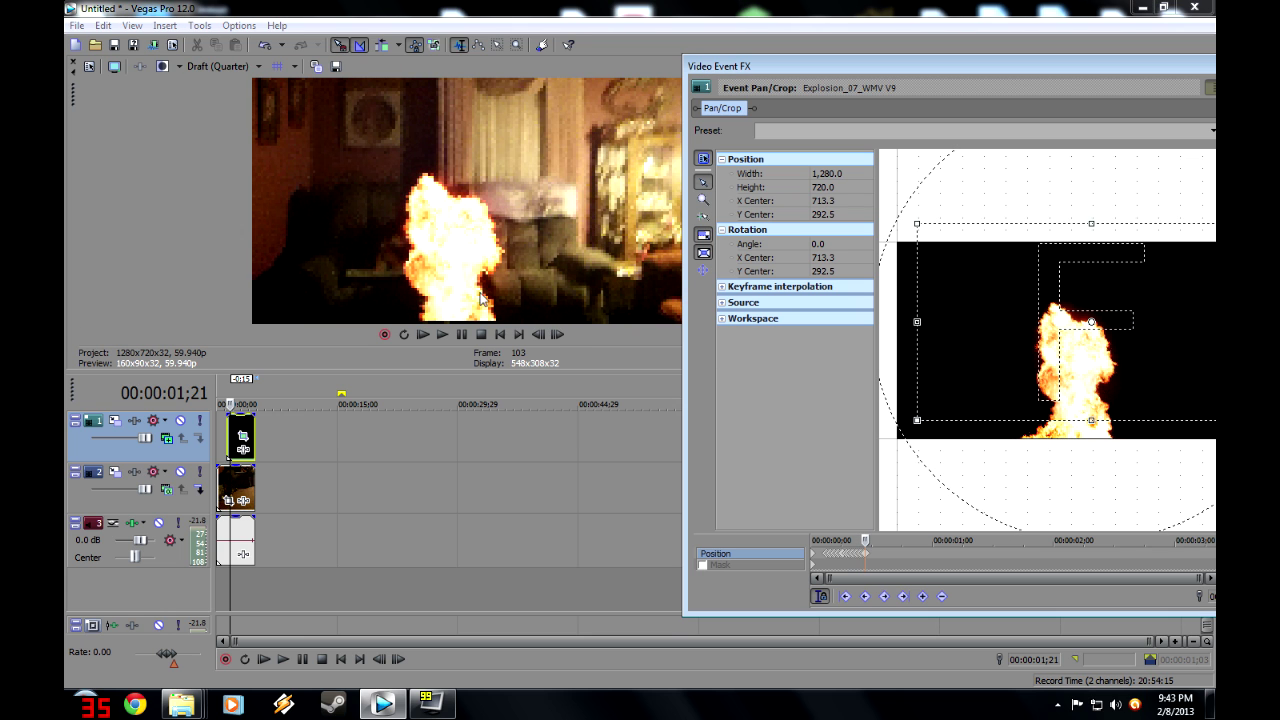
click(557, 334)
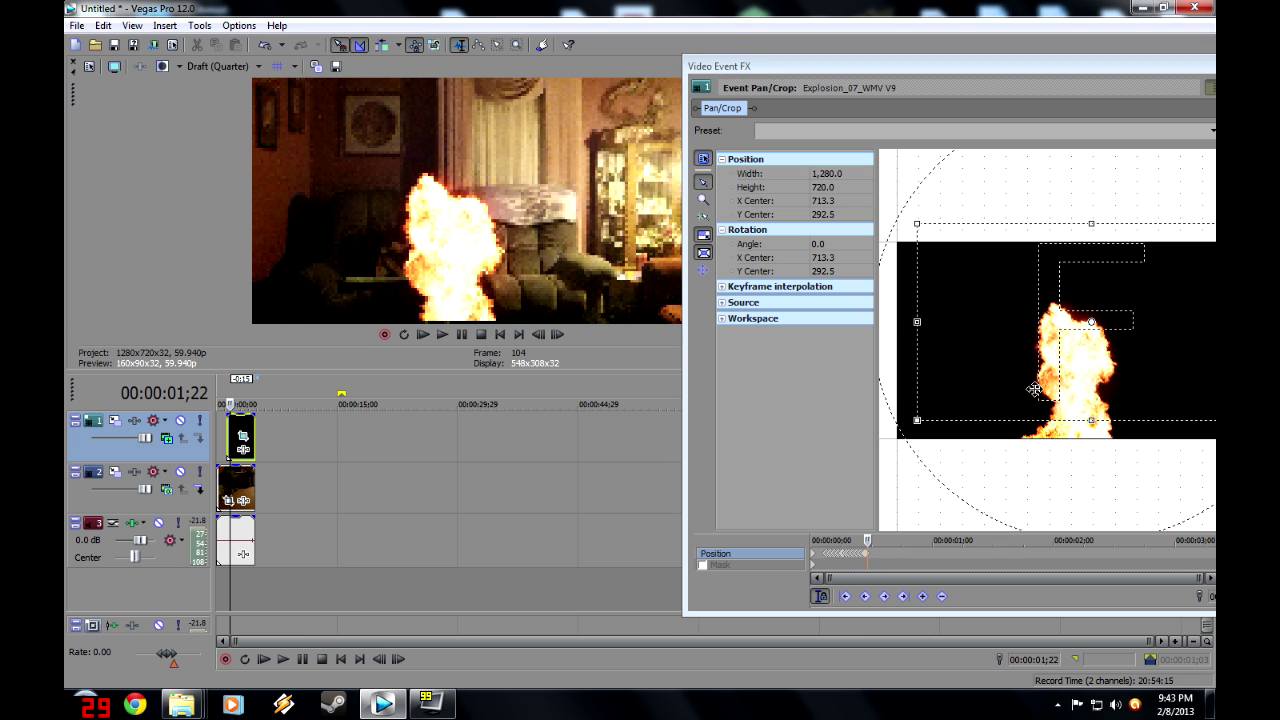
drag(1034, 389, 1031, 389)
Tilt the explosion to angle 0.3 and keep it on the floor through frames 105–110.
click(557, 334)
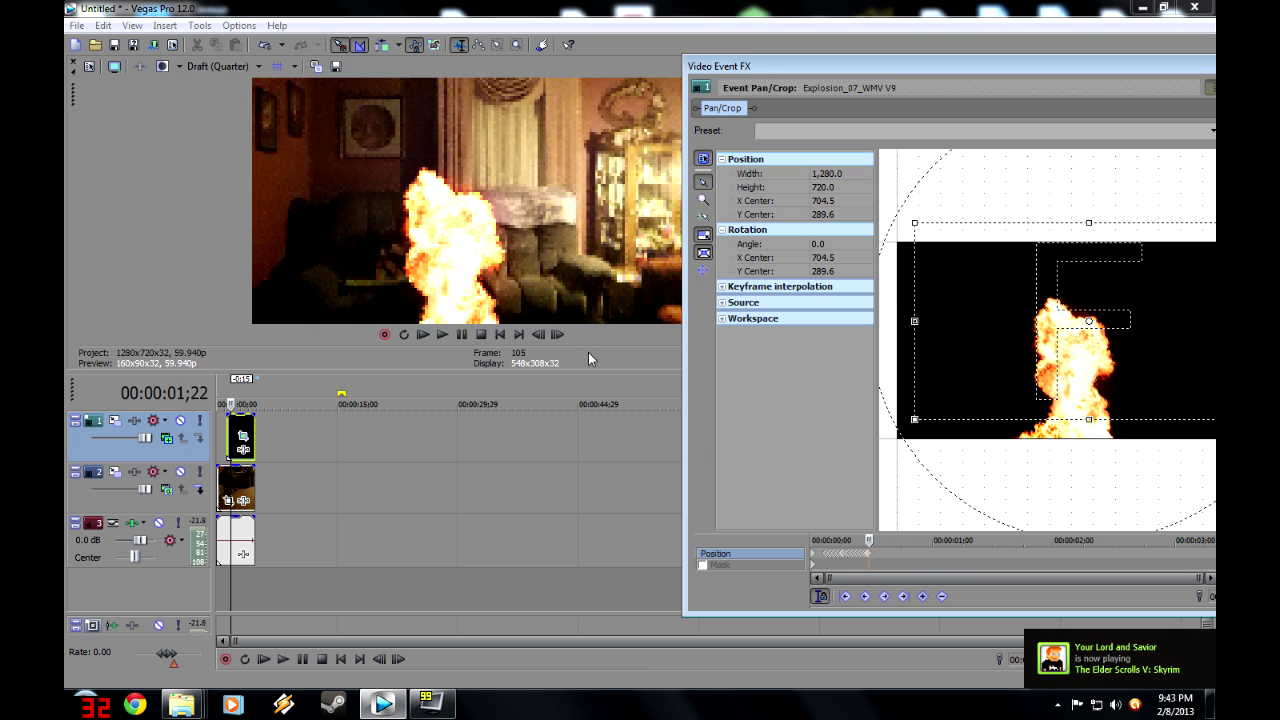
click(557, 334)
drag(1045, 434, 1044, 437)
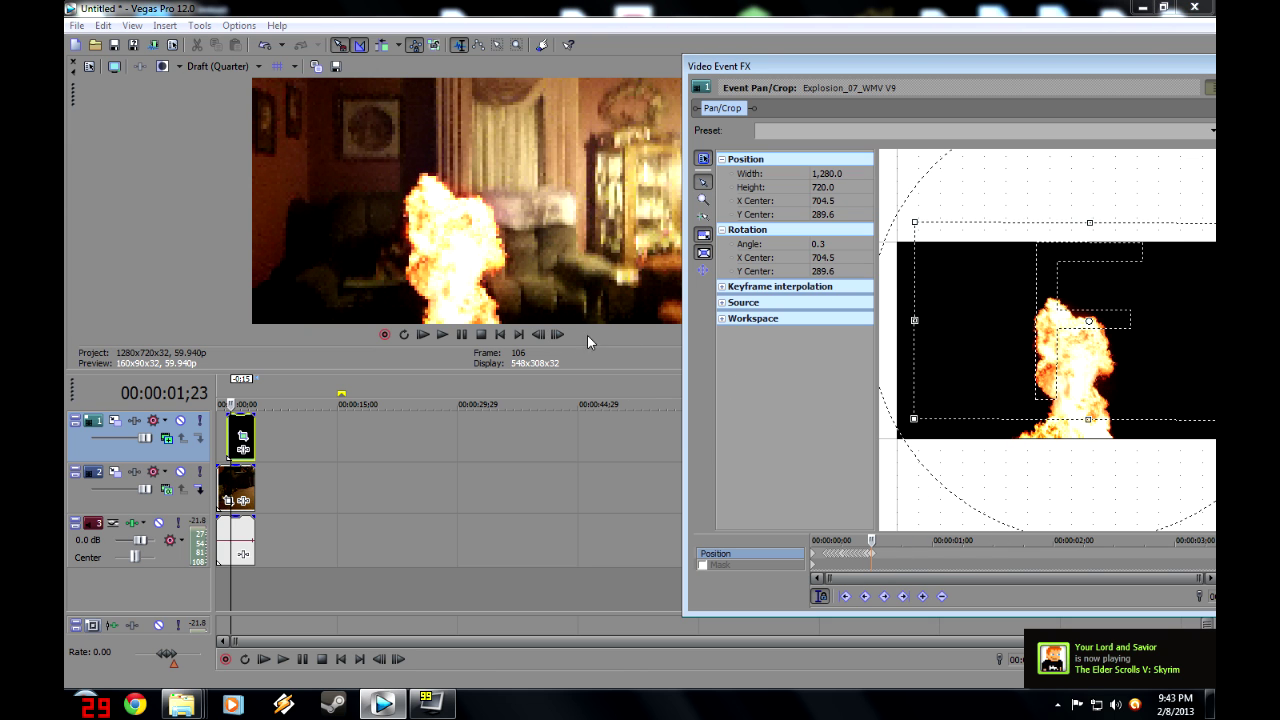
click(557, 335)
drag(1047, 399, 1045, 399)
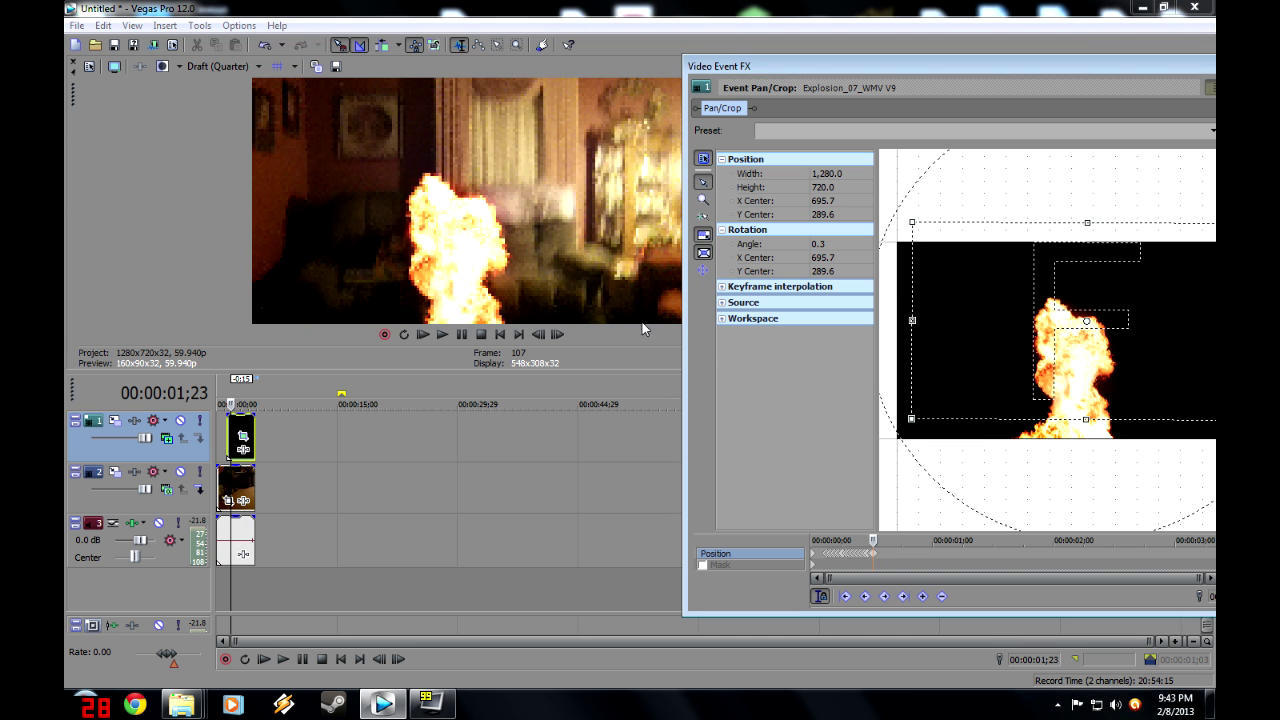
click(557, 335)
drag(1030, 355, 983, 349)
click(557, 335)
click(557, 335)
Keyframe frames 111 through 117, moving the explosion down and right onto the floor.
click(557, 335)
click(560, 335)
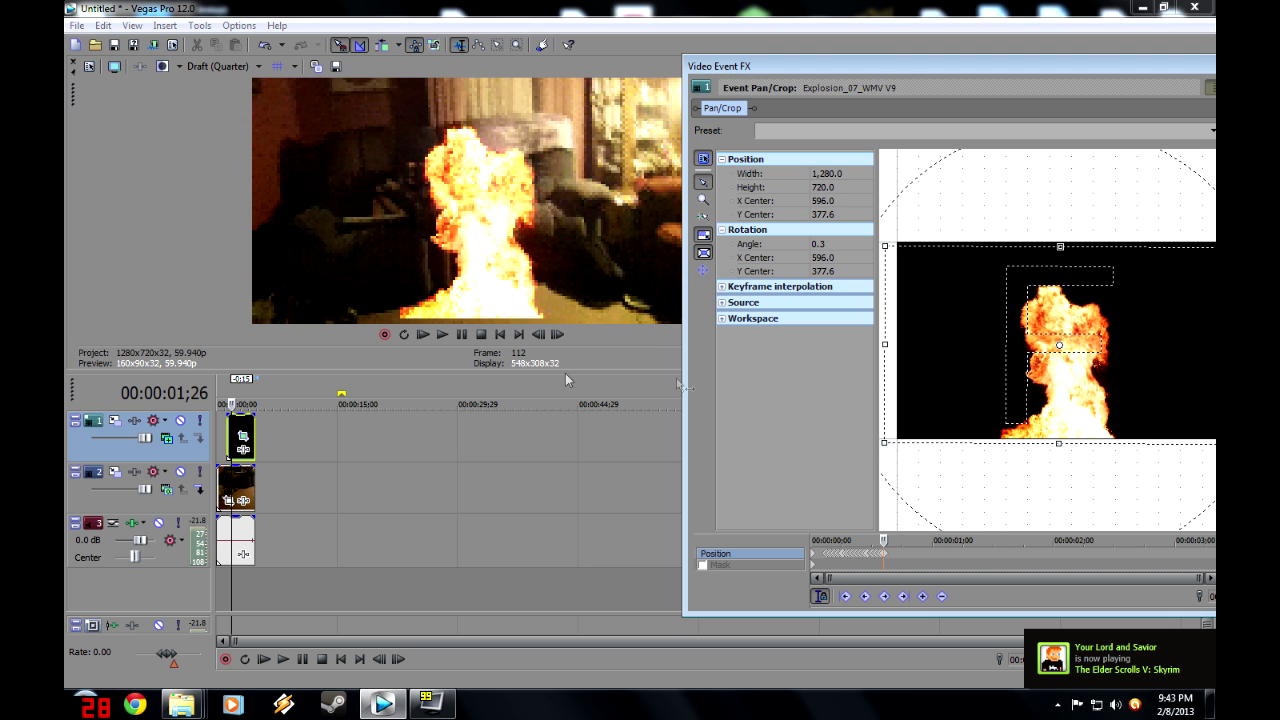
click(558, 335)
drag(997, 352, 1018, 372)
click(565, 336)
click(558, 335)
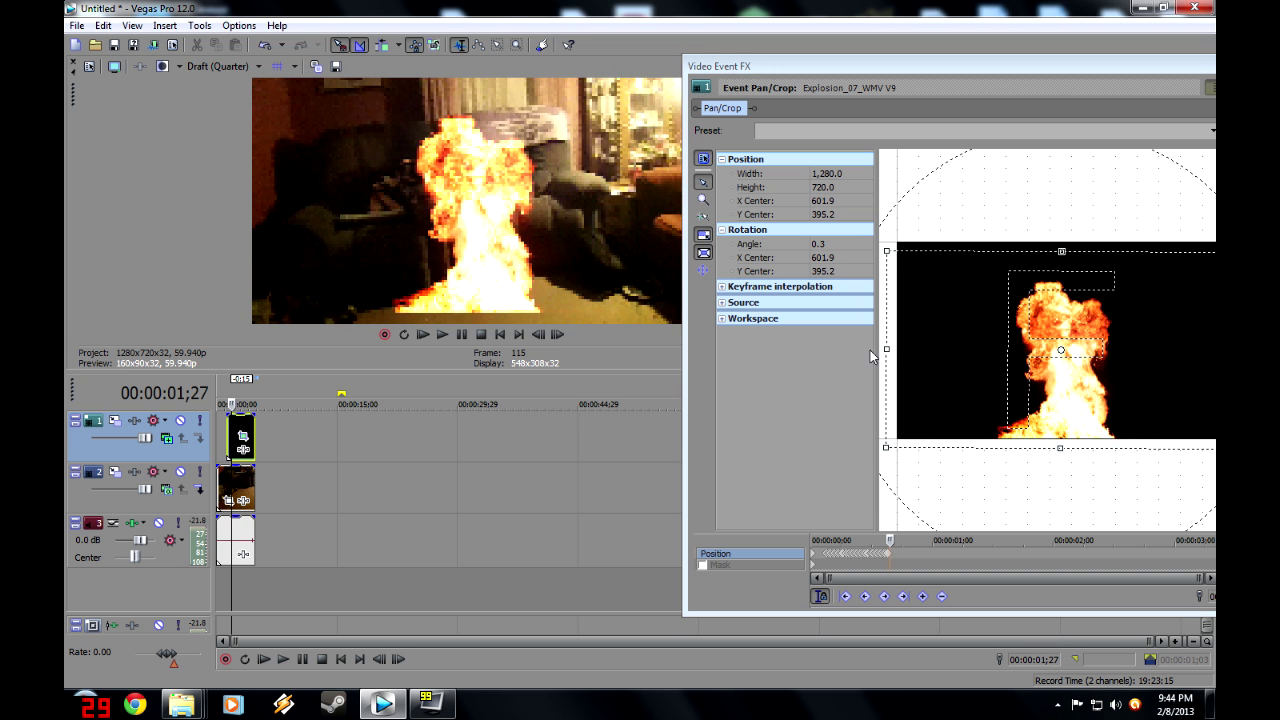
click(557, 337)
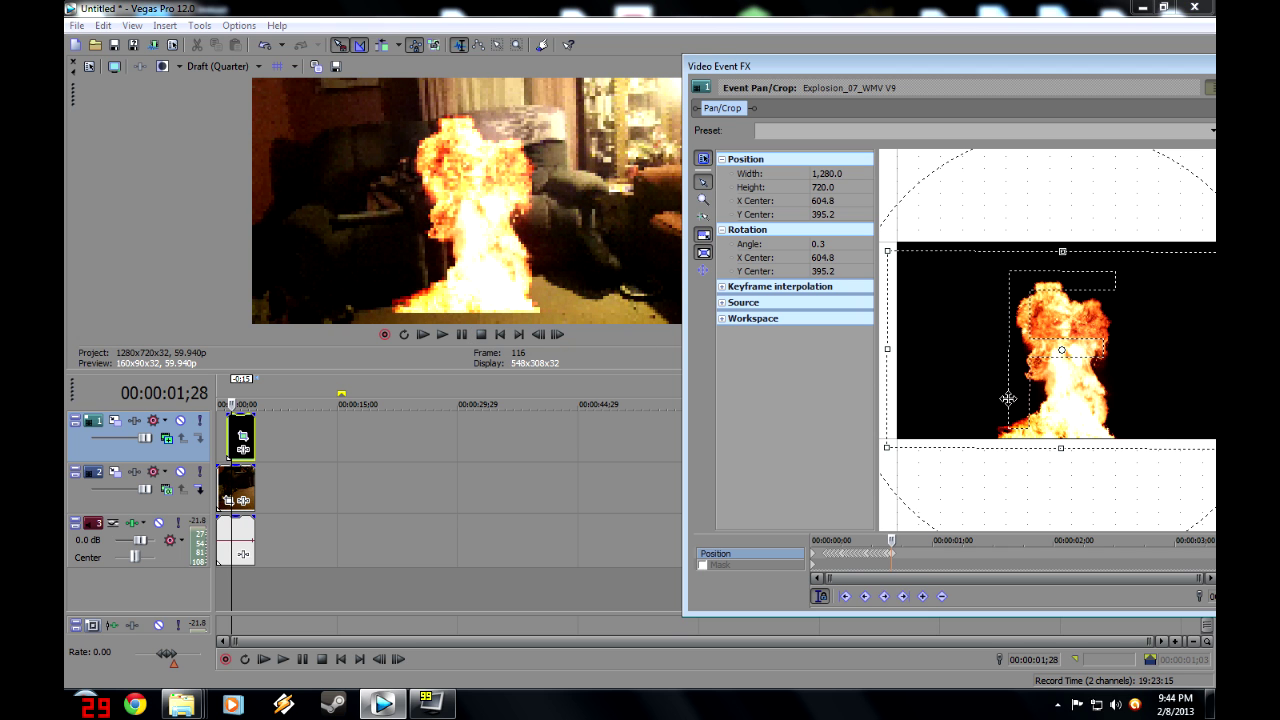
drag(1006, 398, 1010, 401)
click(558, 338)
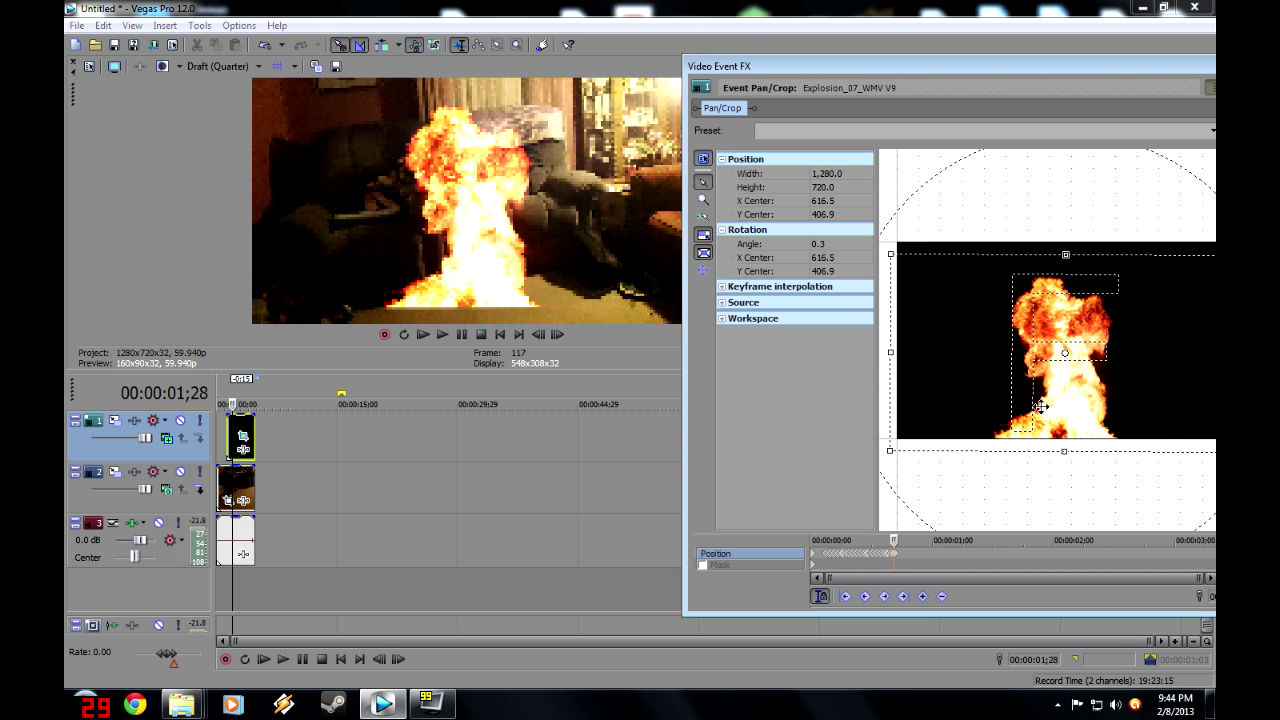
drag(1040, 405, 1040, 402)
Finish keyframing through frame 124, ending the explosion at X 631.2, Y 418.7.
click(565, 335)
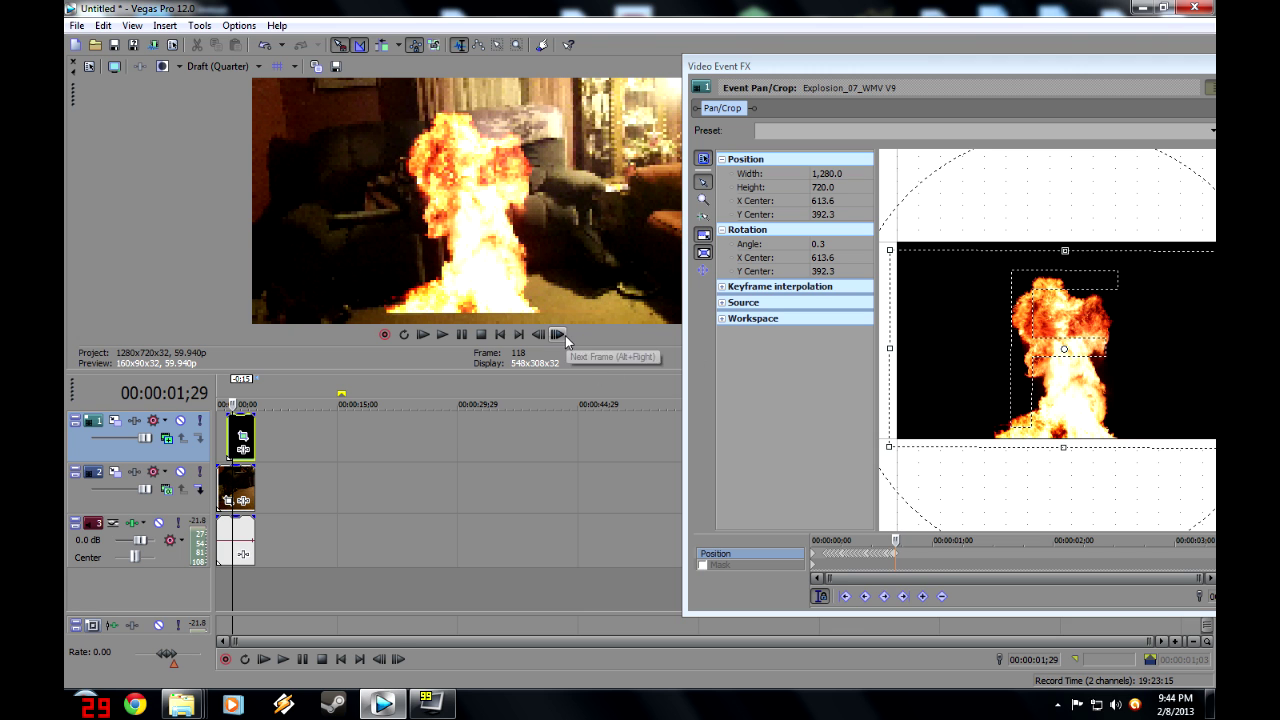
drag(980, 367, 966, 379)
click(560, 340)
click(545, 340)
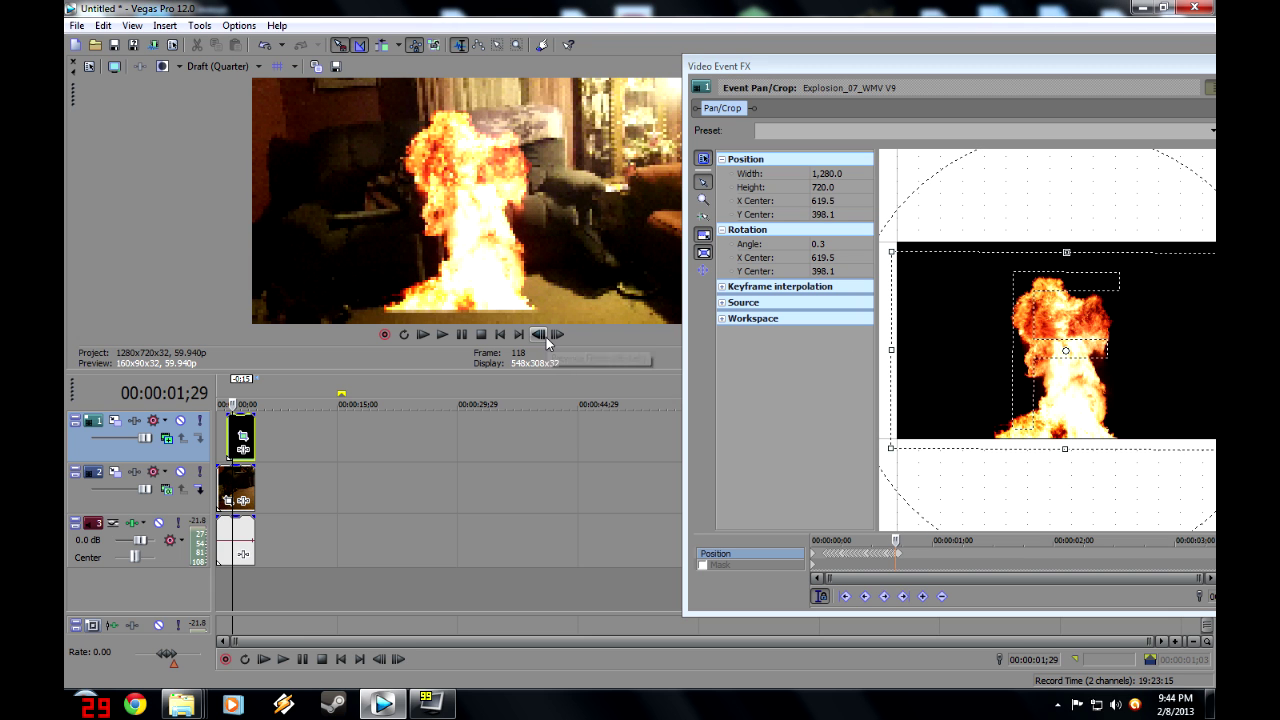
click(558, 336)
click(561, 340)
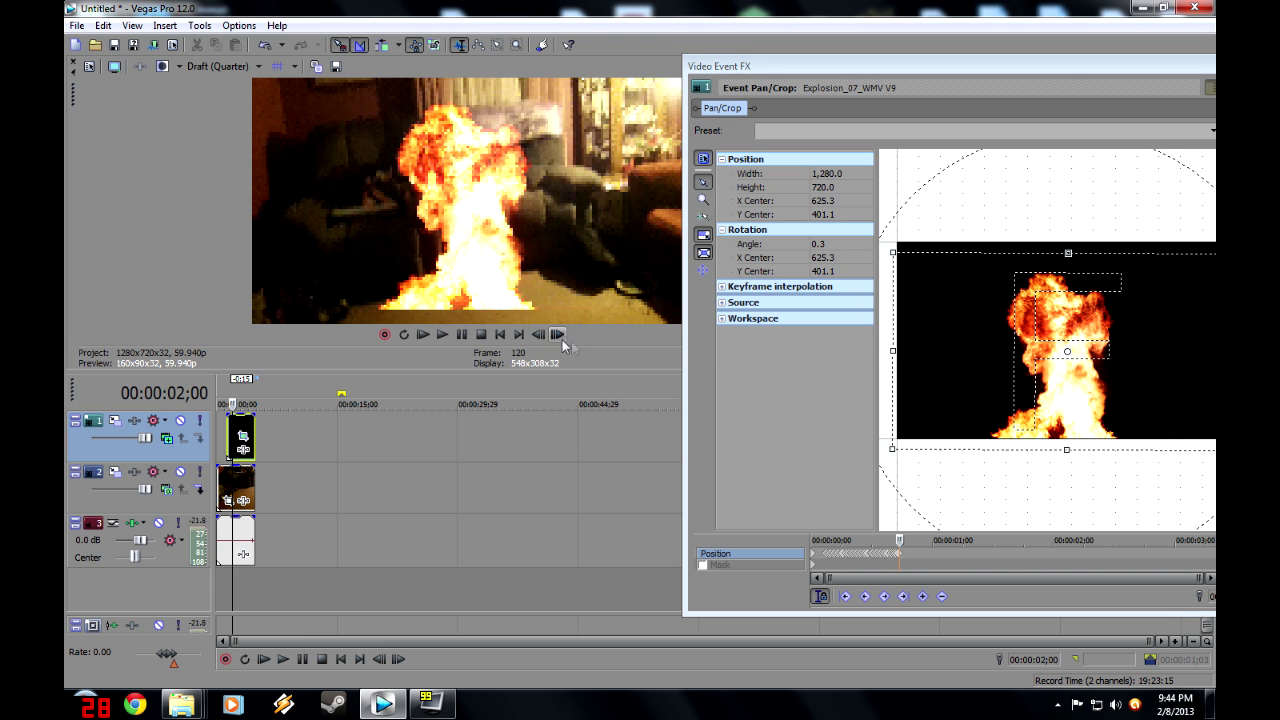
click(554, 334)
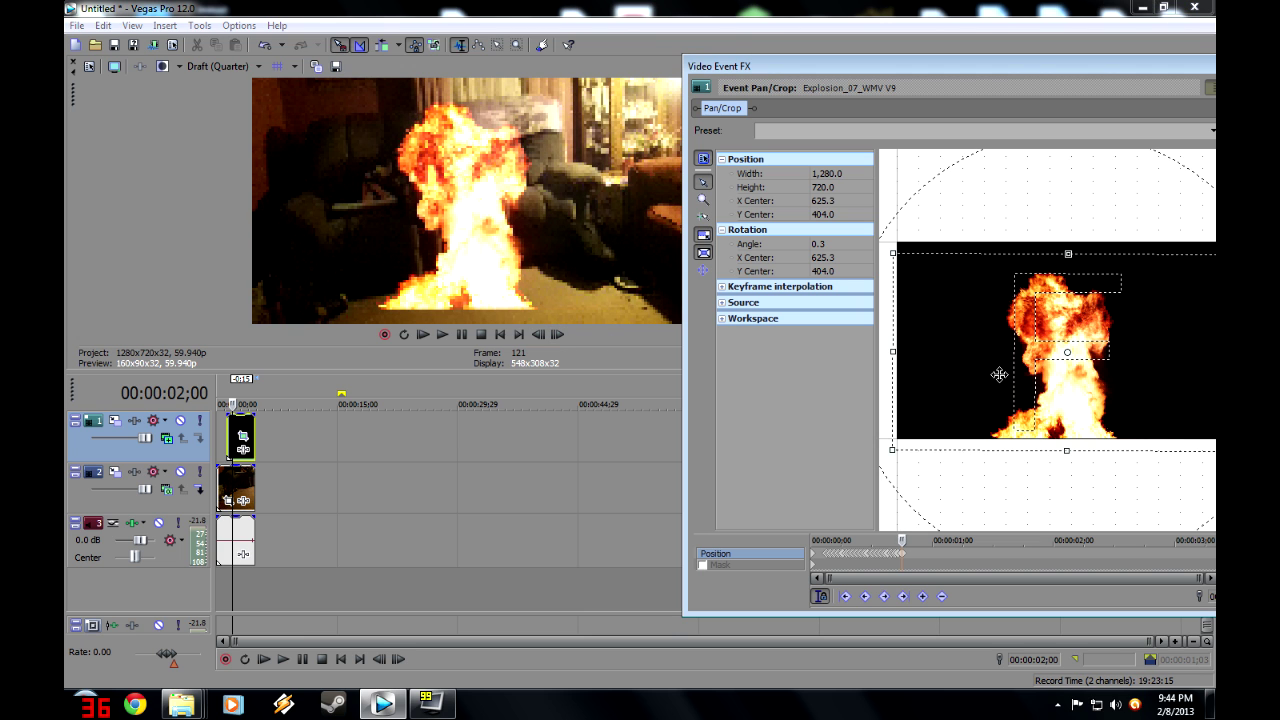
click(558, 336)
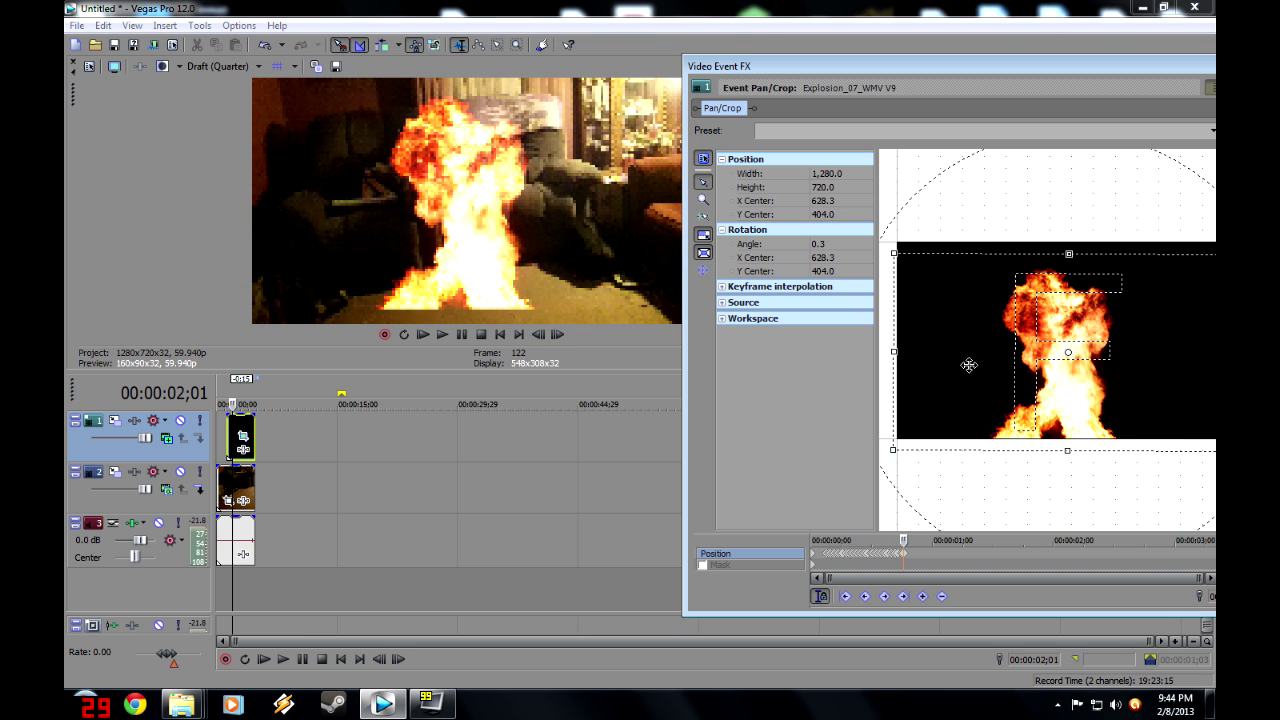
click(557, 338)
drag(1086, 371, 1083, 382)
click(557, 335)
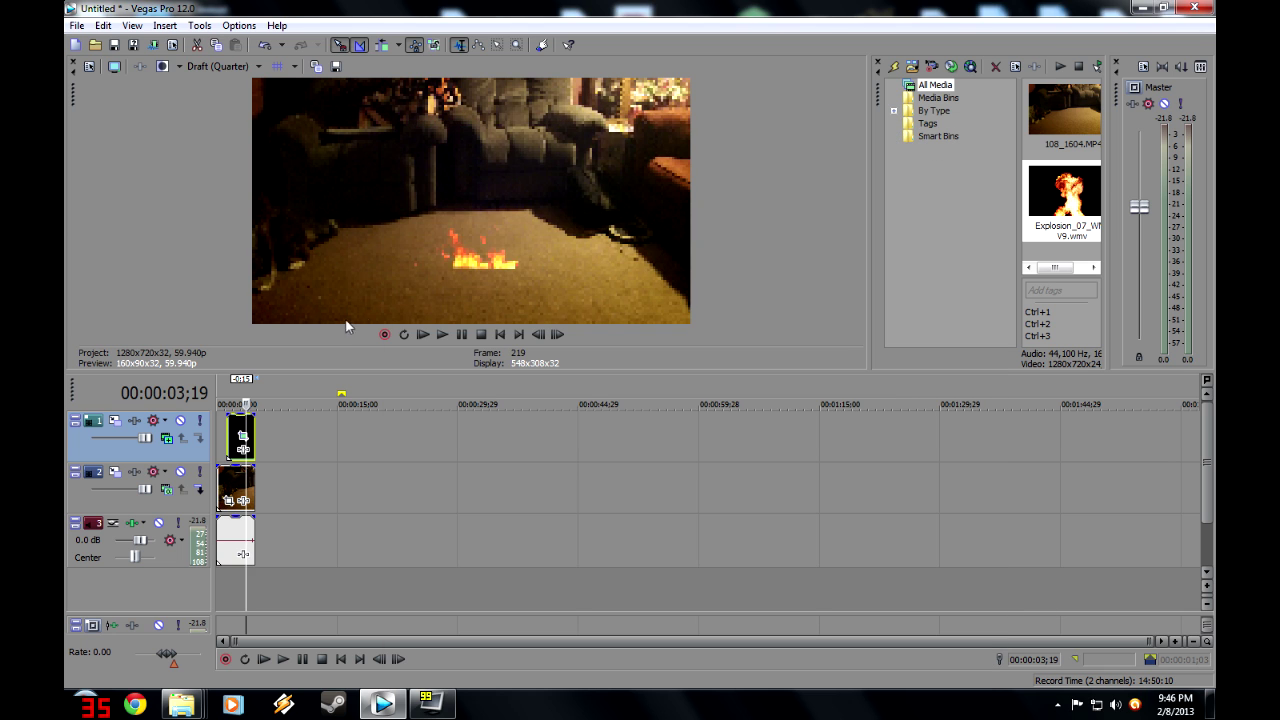
Rewind and play the keyframed explosion composite, pausing once and resuming.
click(447, 334)
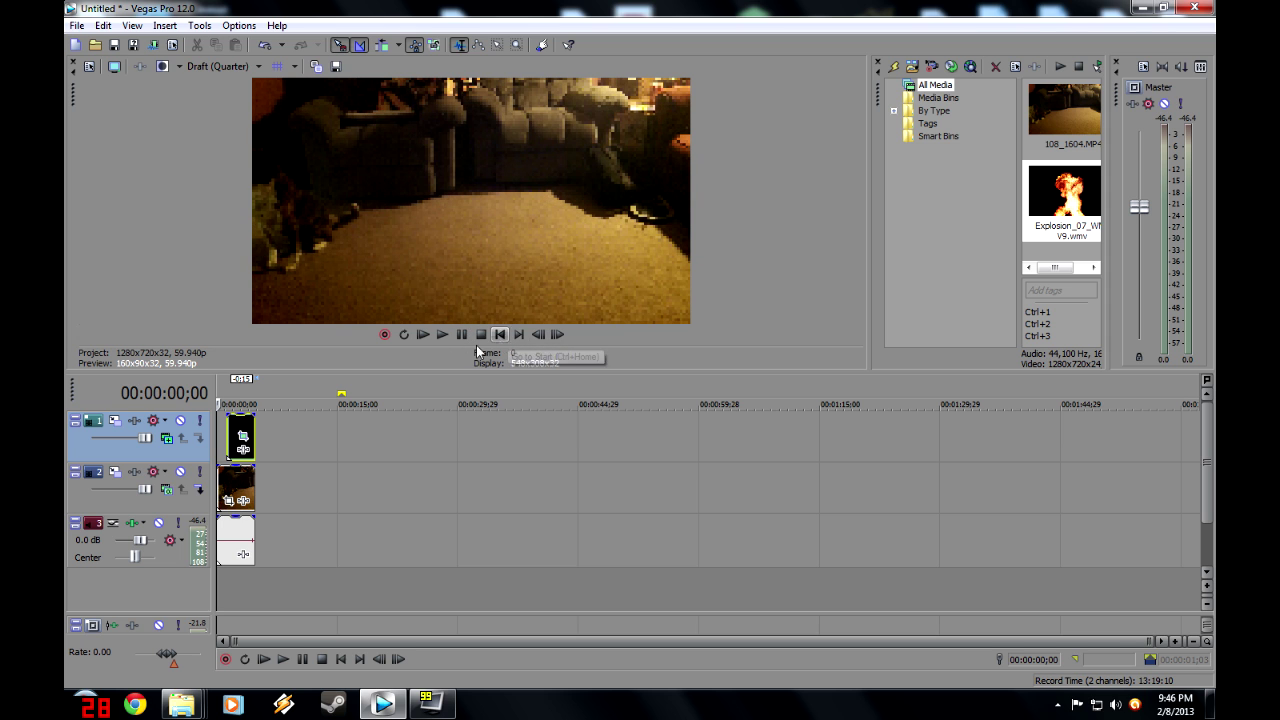
click(446, 335)
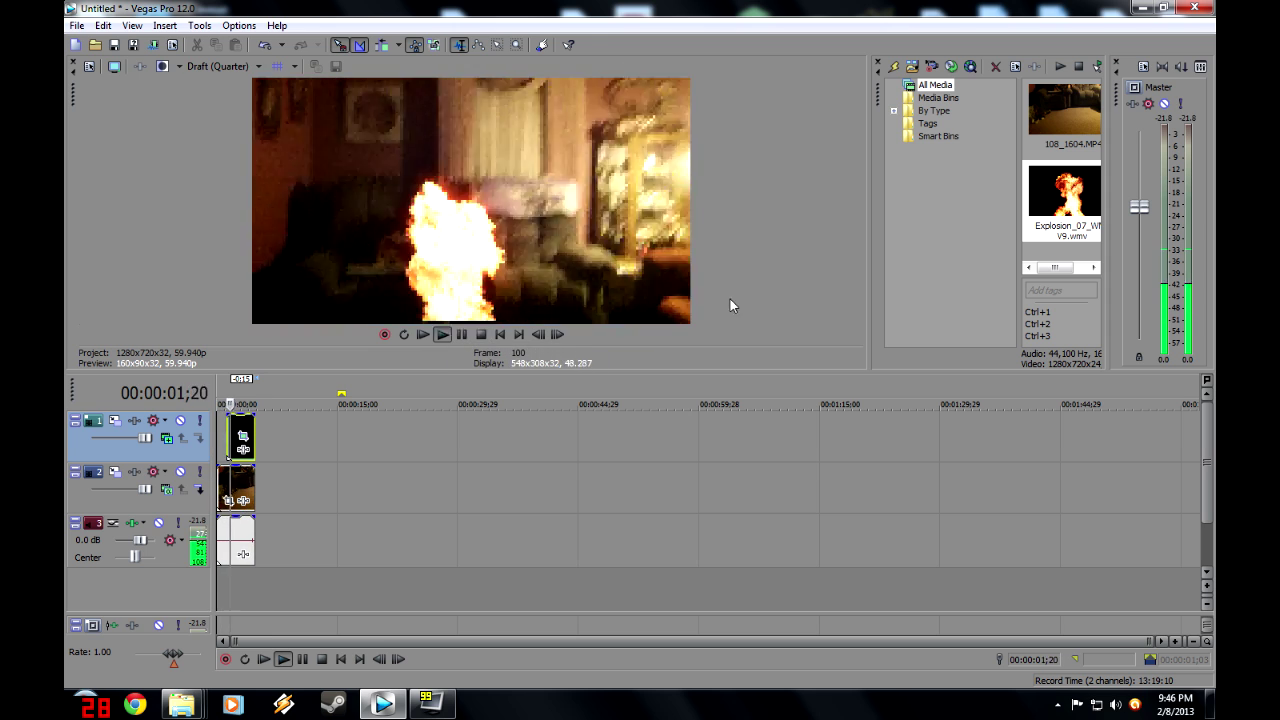
click(461, 335)
click(461, 337)
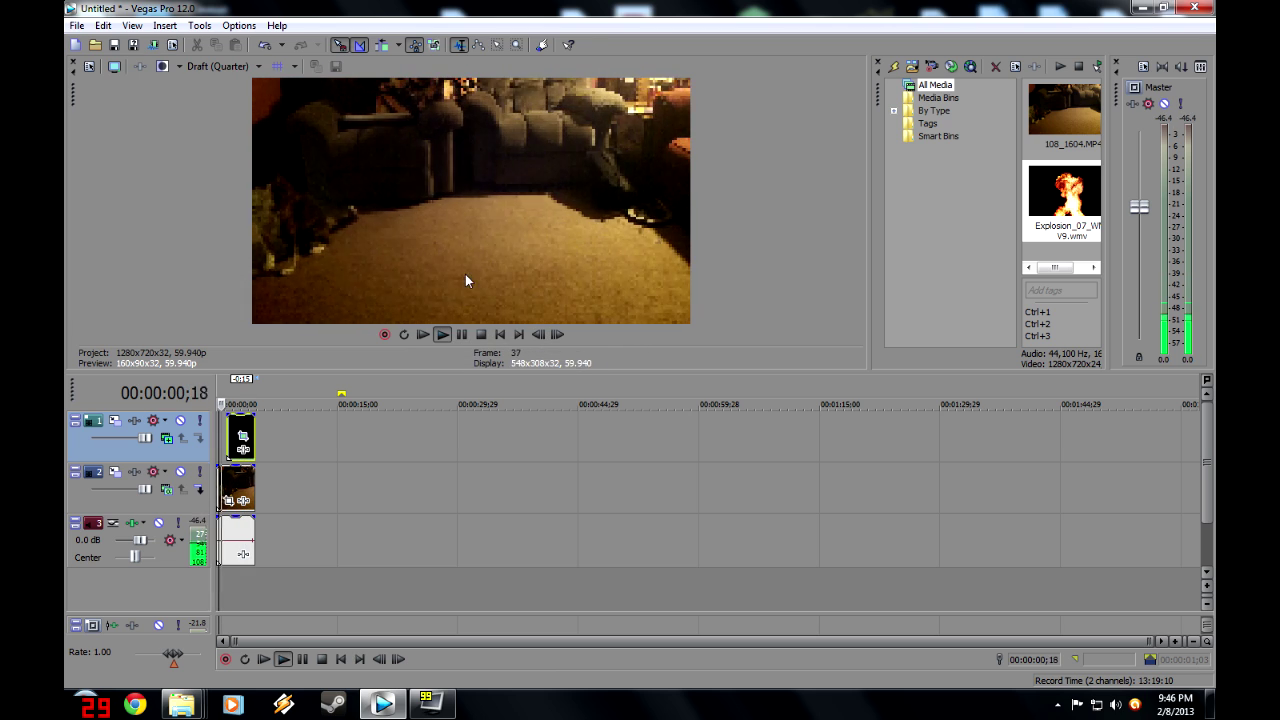